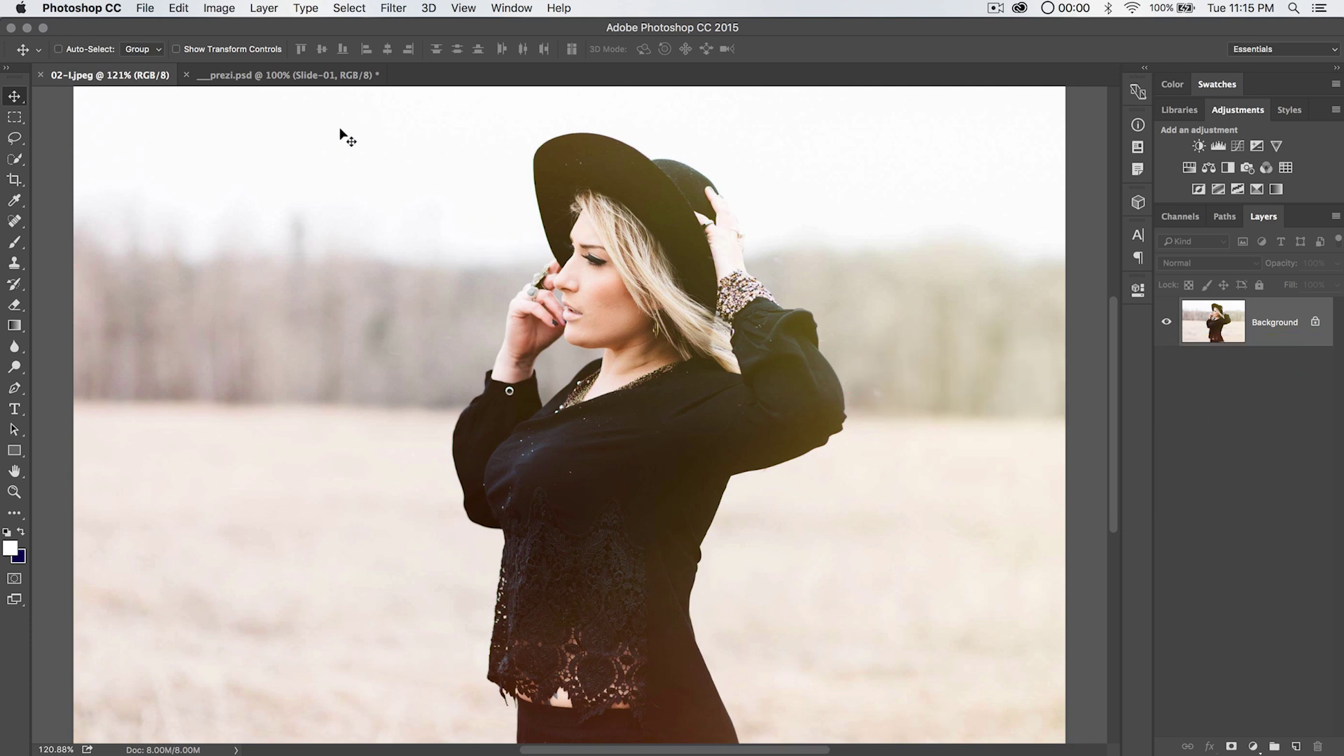
Open File > Automate > PDF Presentation and leave Add Open Files unticked
click(140, 8)
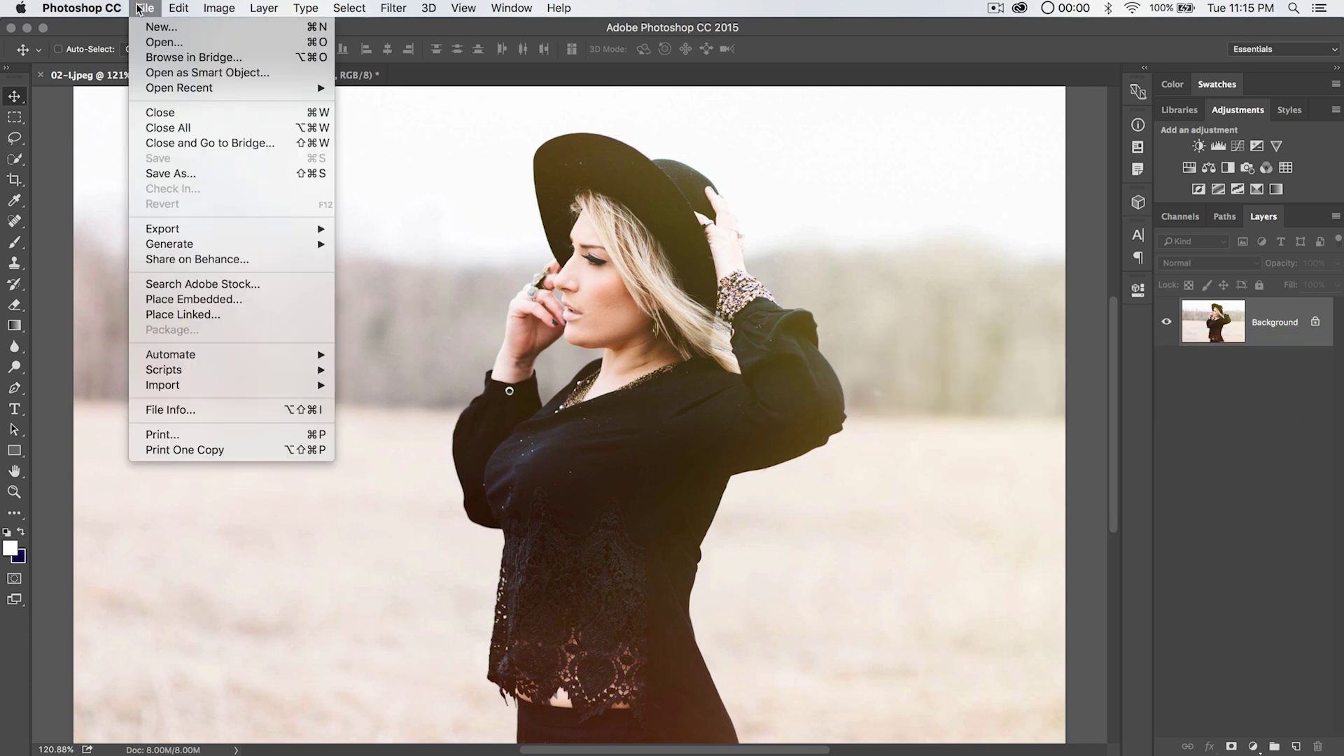
mouse_move(233, 354)
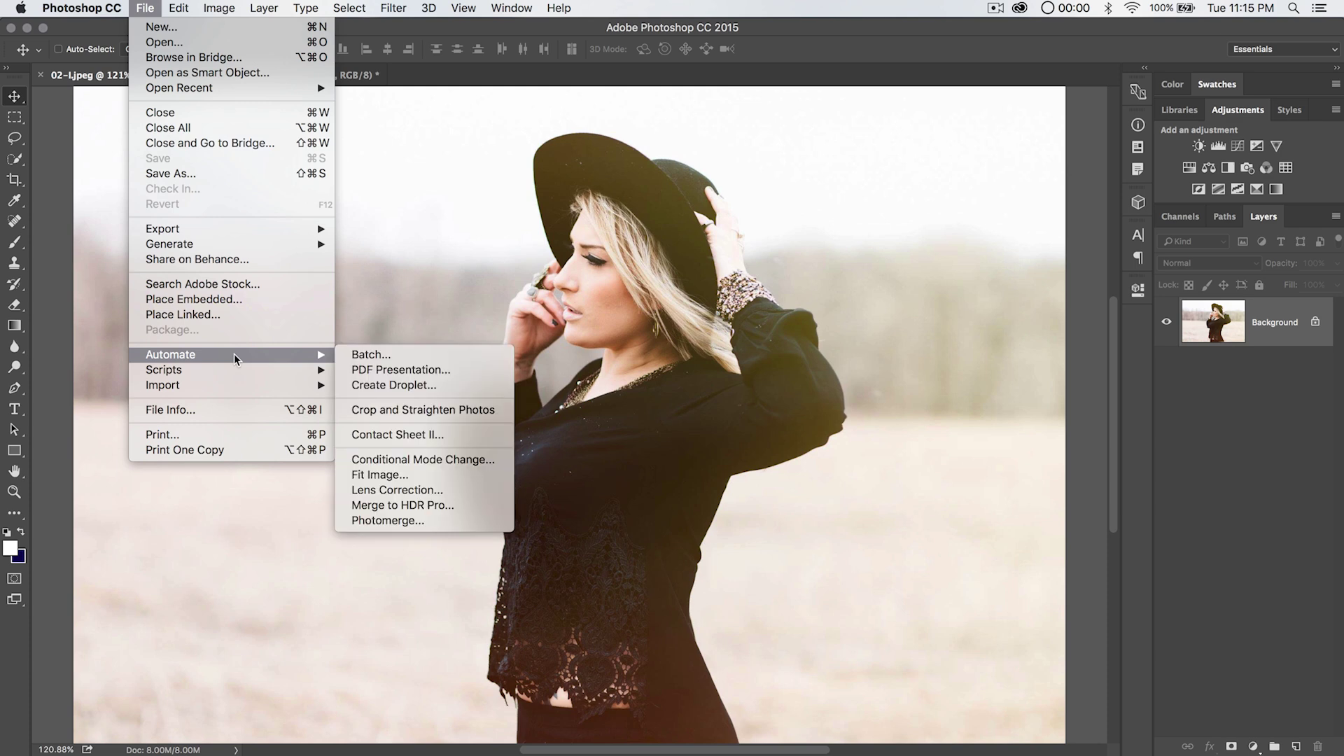
click(398, 376)
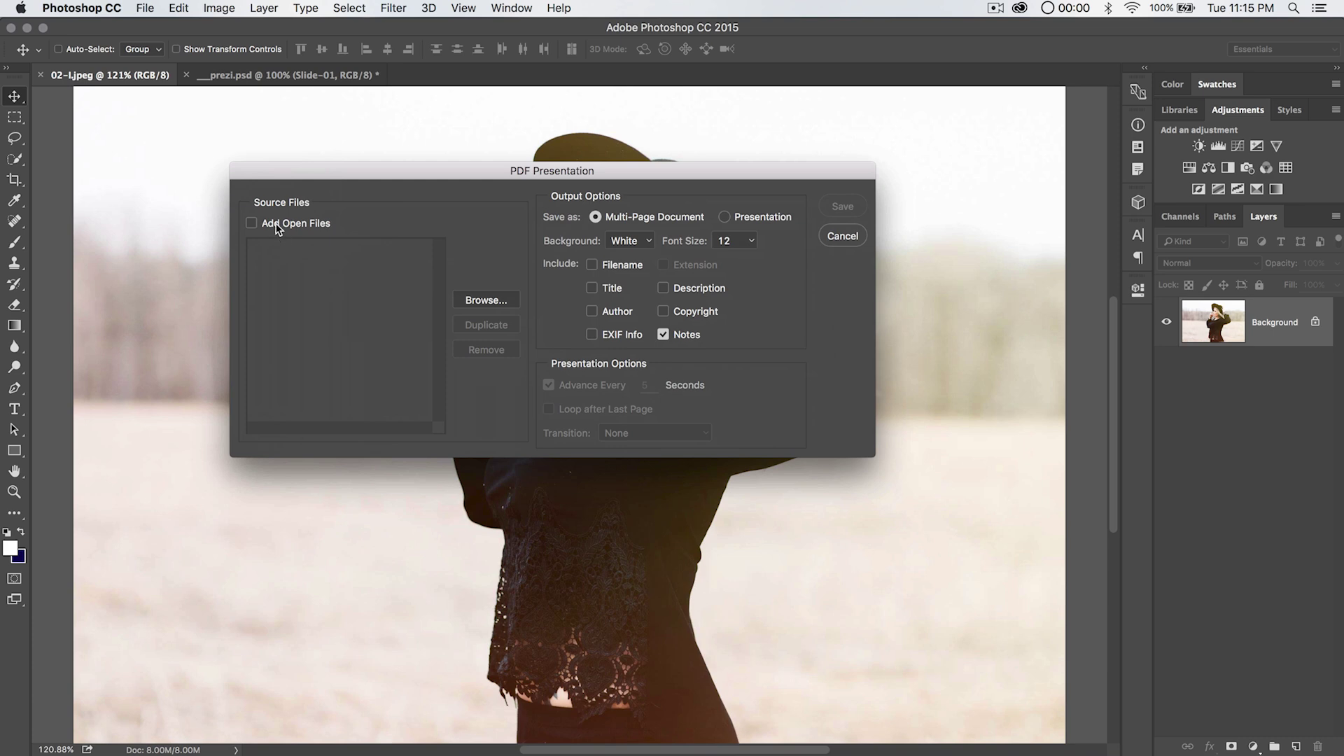
click(278, 224)
click(251, 223)
Add 01-l.jpeg through 05-l.jpeg from Desktop > images-to-process > batch as sources
click(499, 301)
click(444, 224)
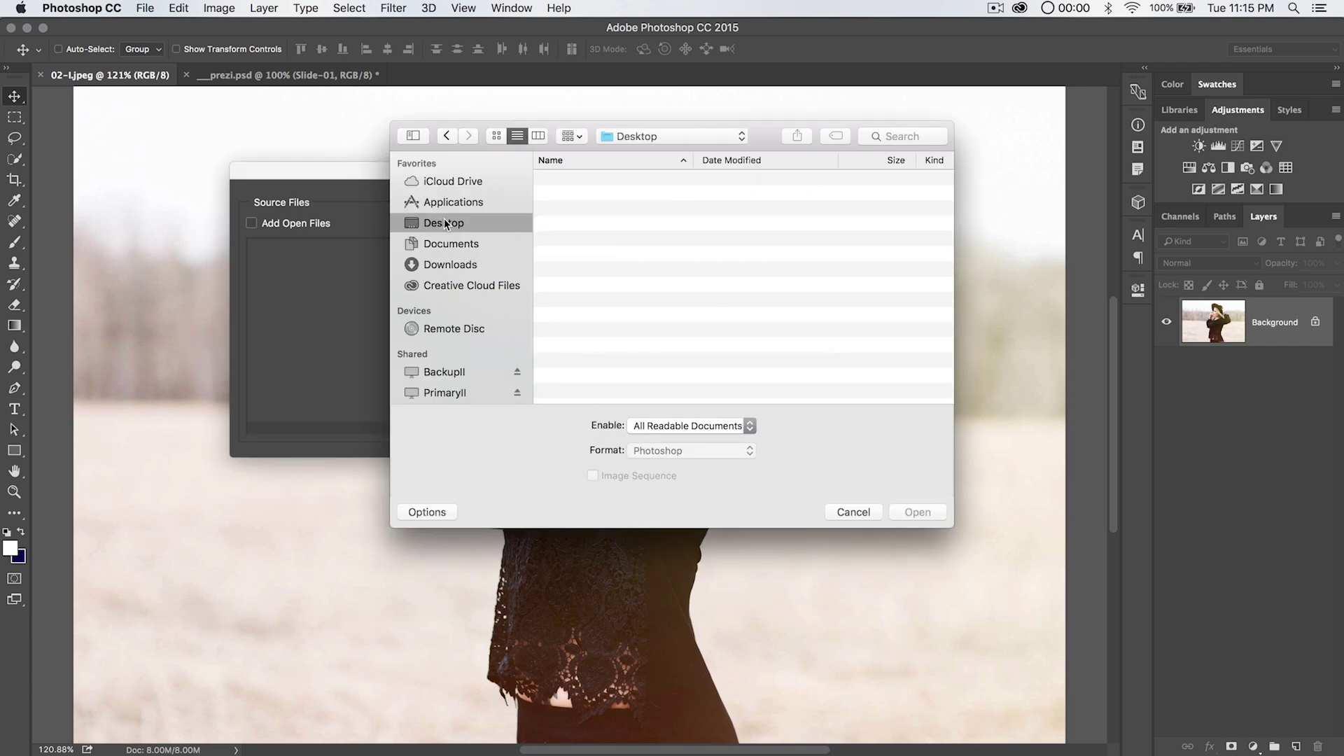
double_click(611, 211)
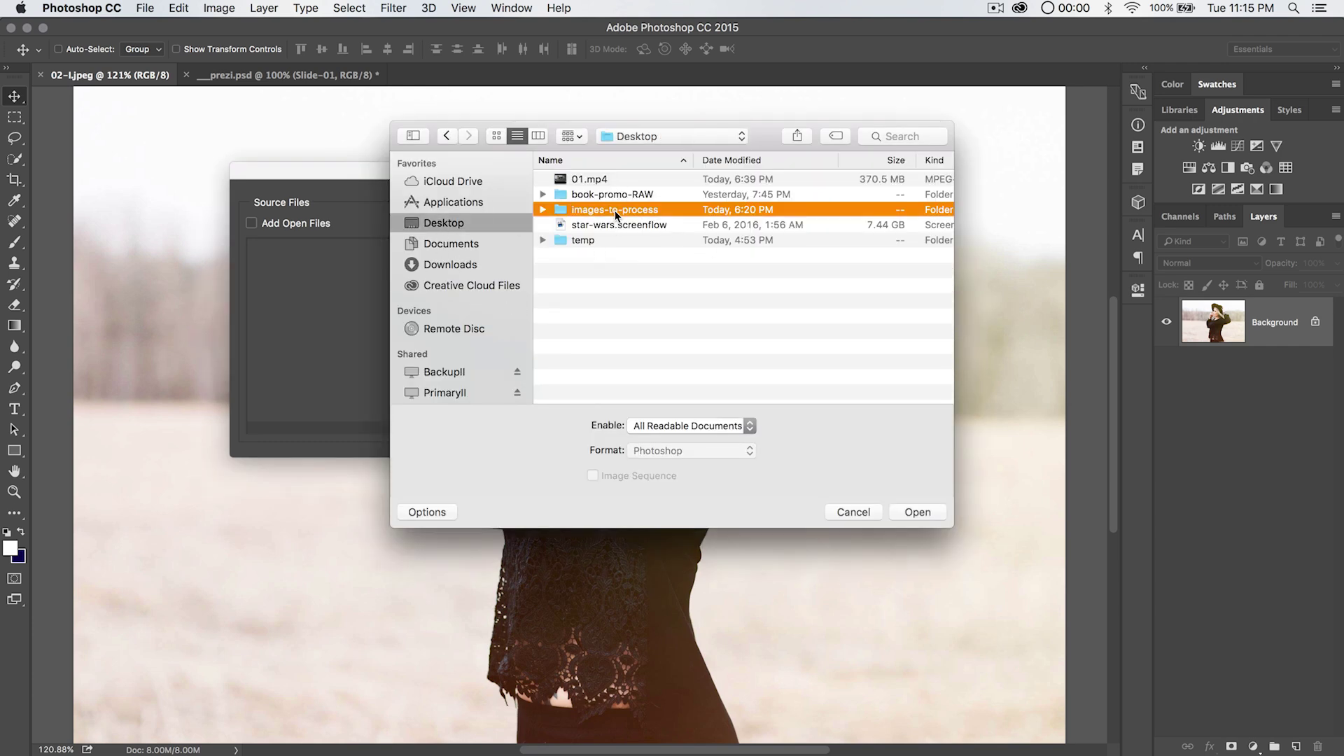
double_click(593, 179)
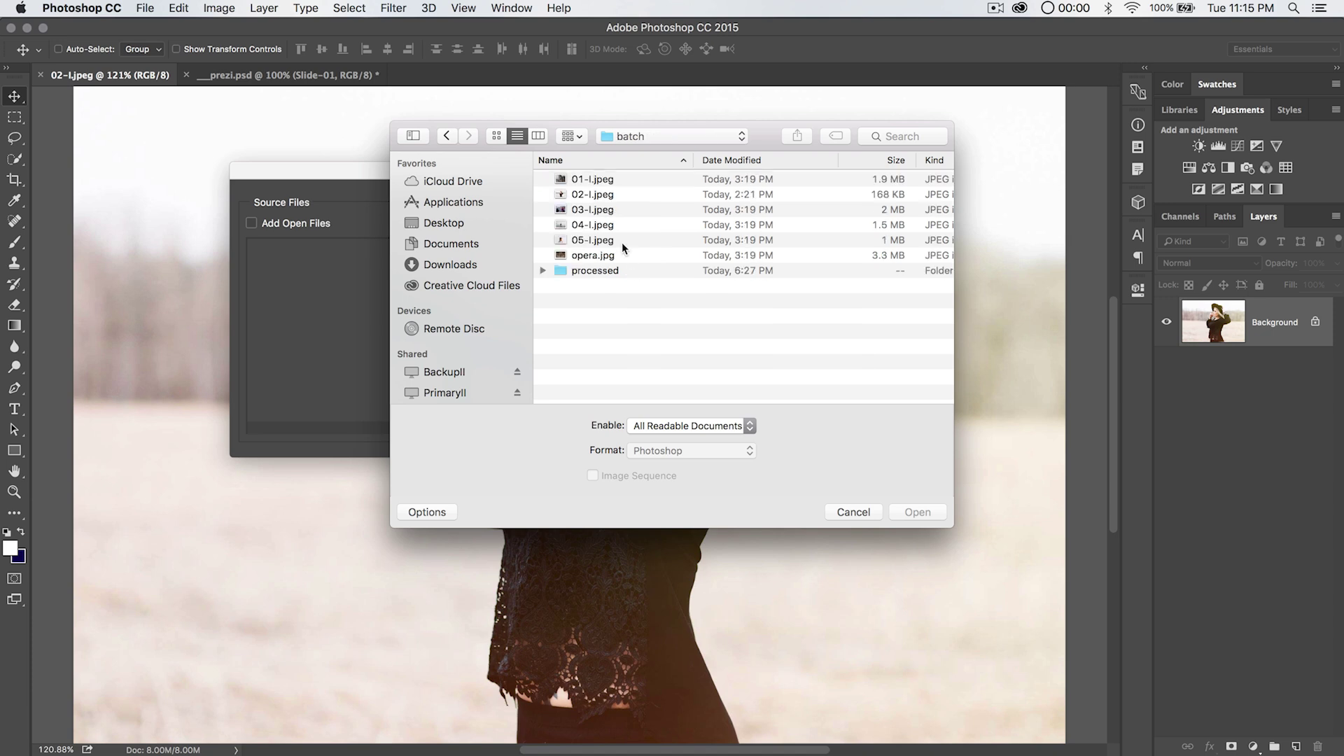
click(616, 240)
shift+click(603, 179)
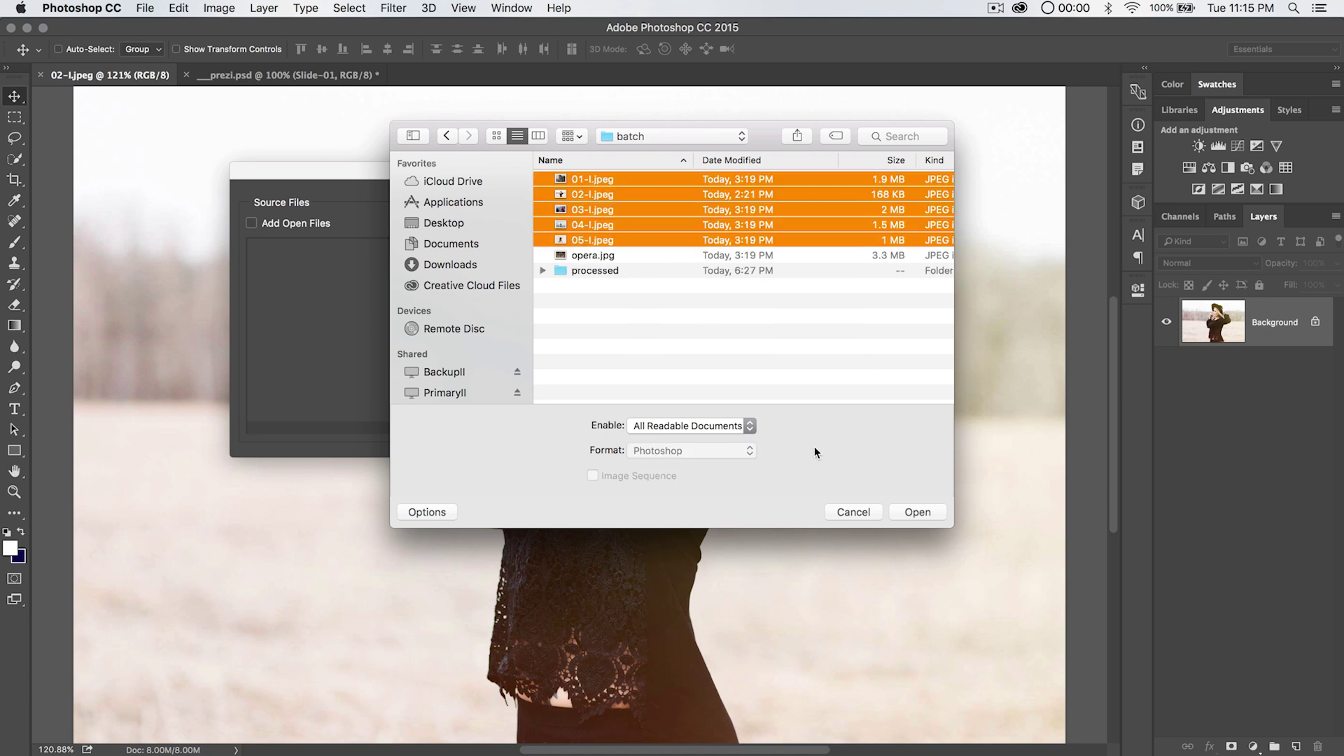
click(914, 515)
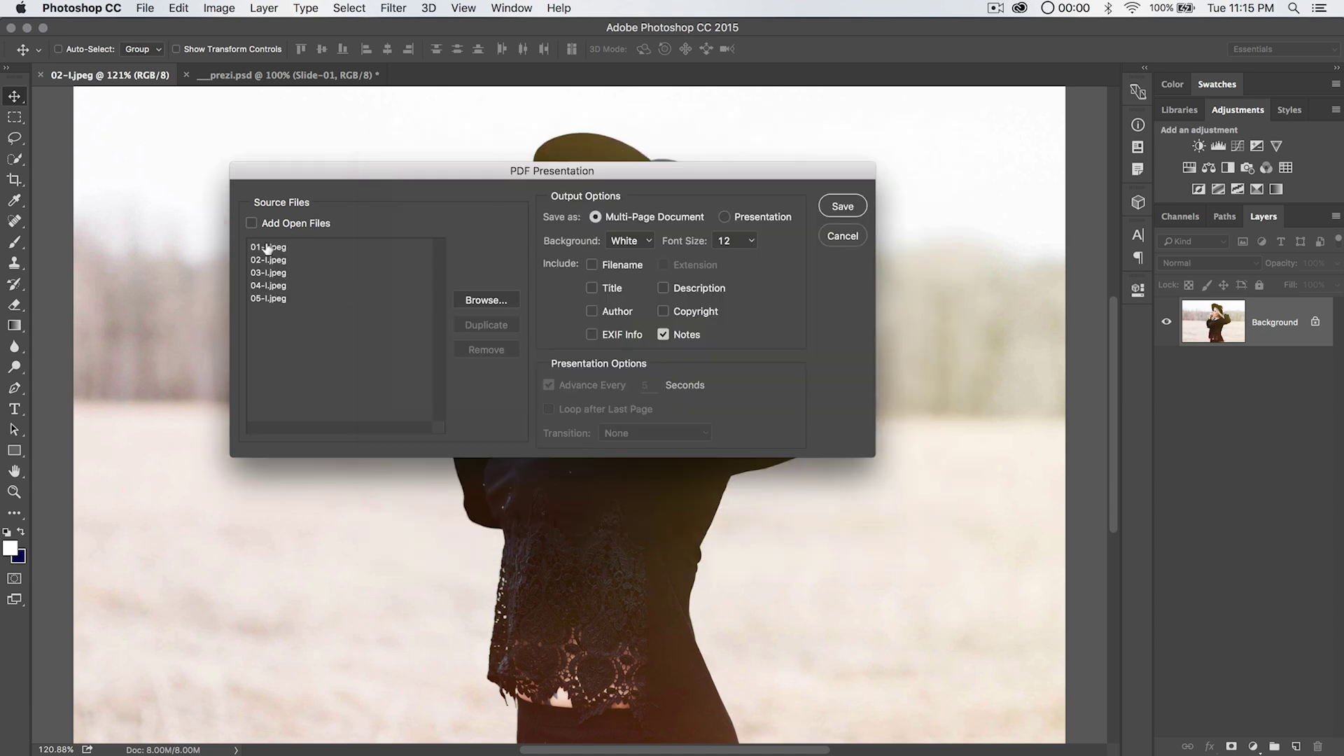
Reorder and duplicate 01-l.jpeg so the list runs 01 to 05, then 01 again
drag(266, 249, 273, 298)
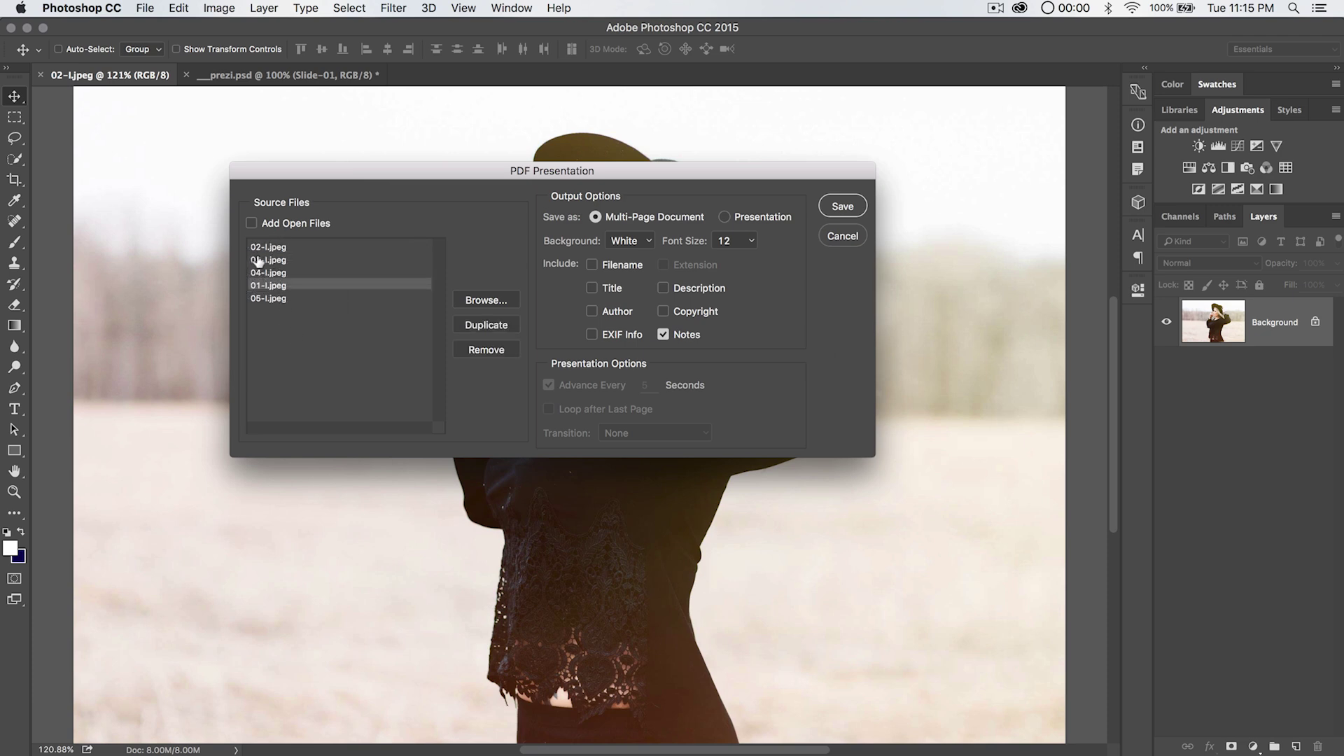
drag(265, 286, 273, 315)
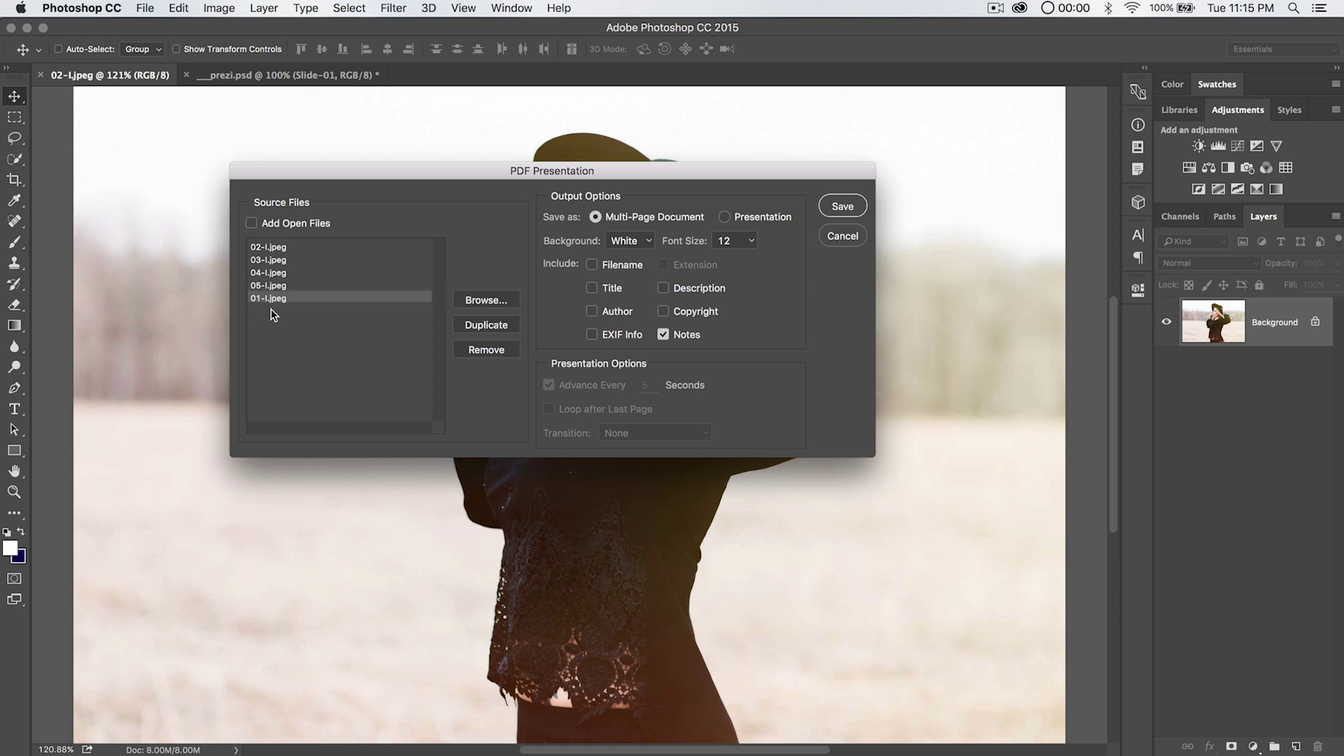
click(505, 334)
drag(268, 299, 266, 247)
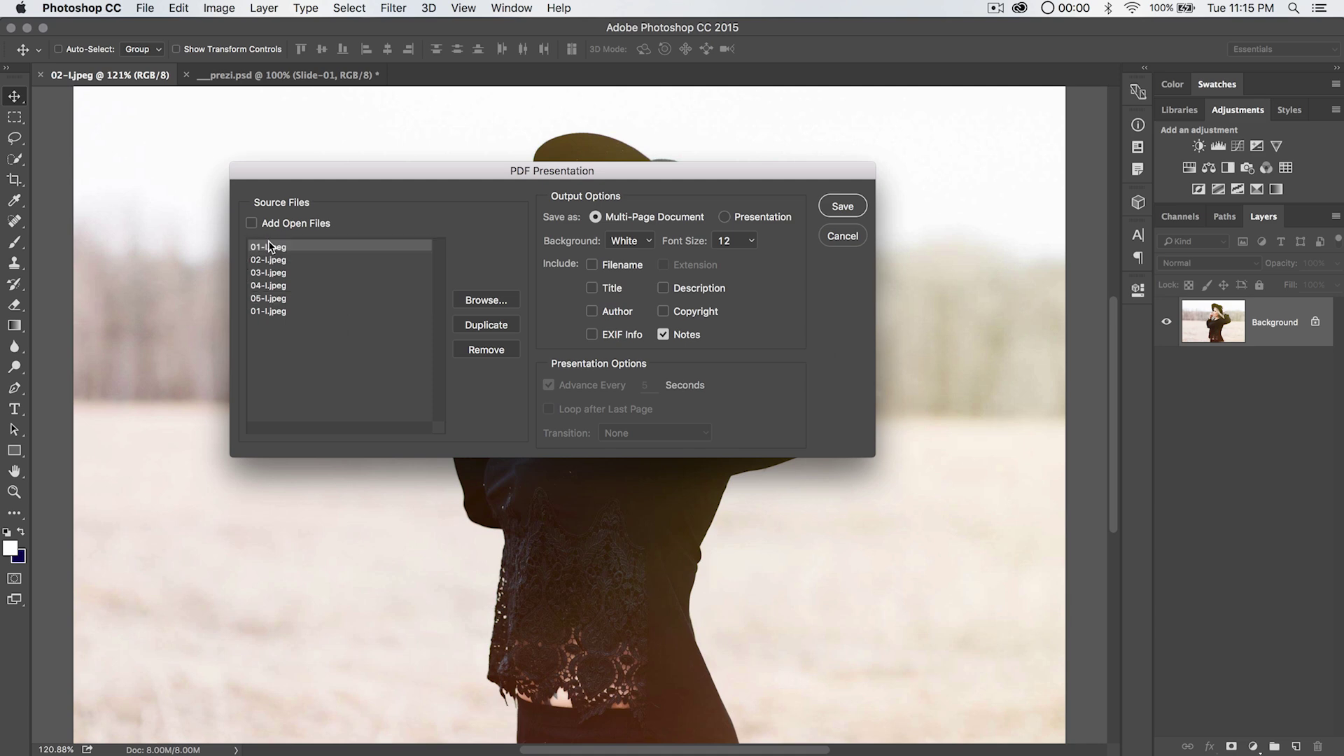
click(270, 285)
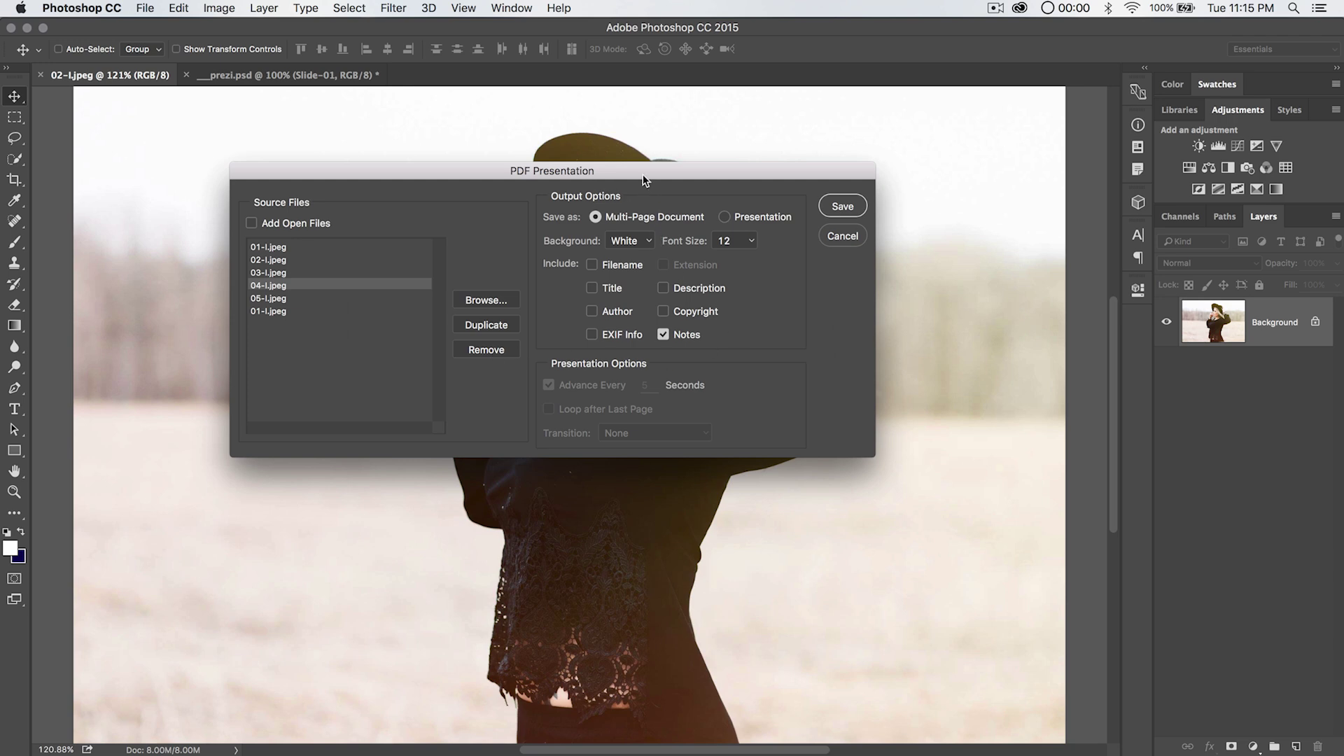
drag(644, 180, 594, 212)
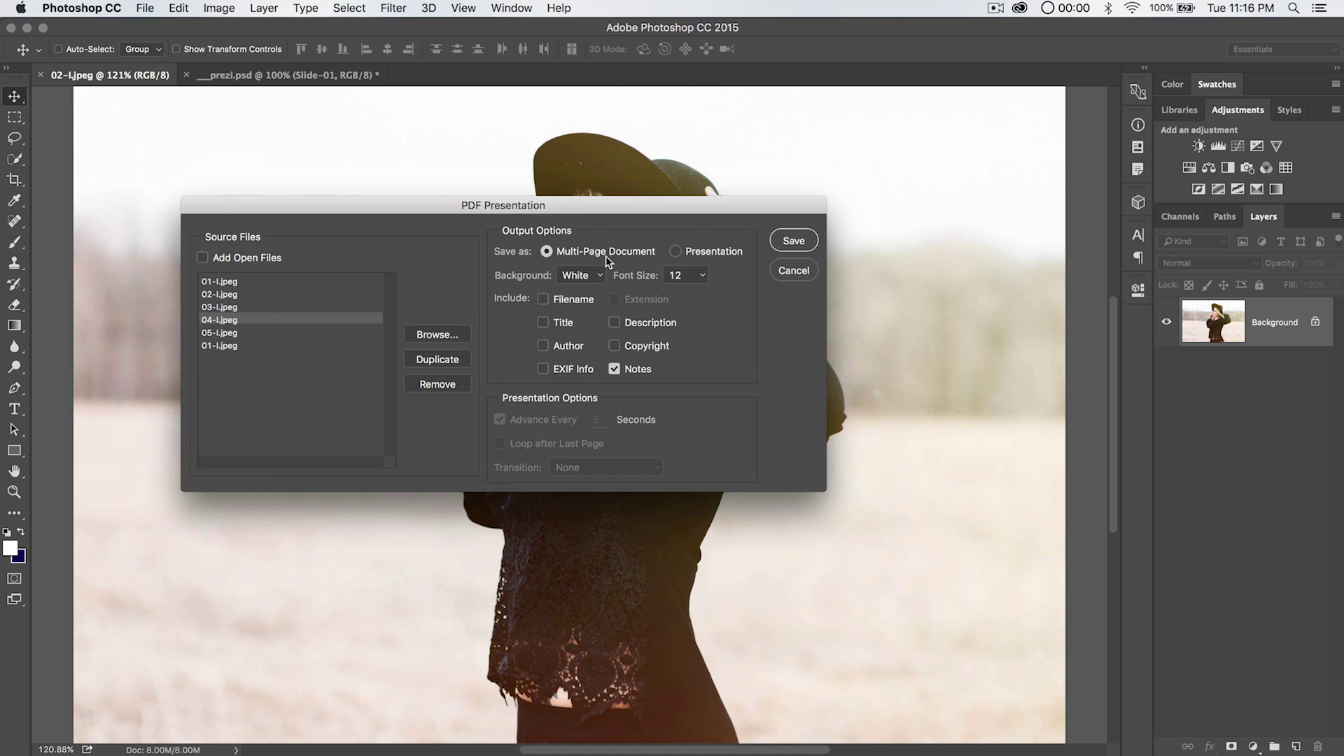
Keep caption font size 12, include each filename, and set the page background to Gray
click(592, 273)
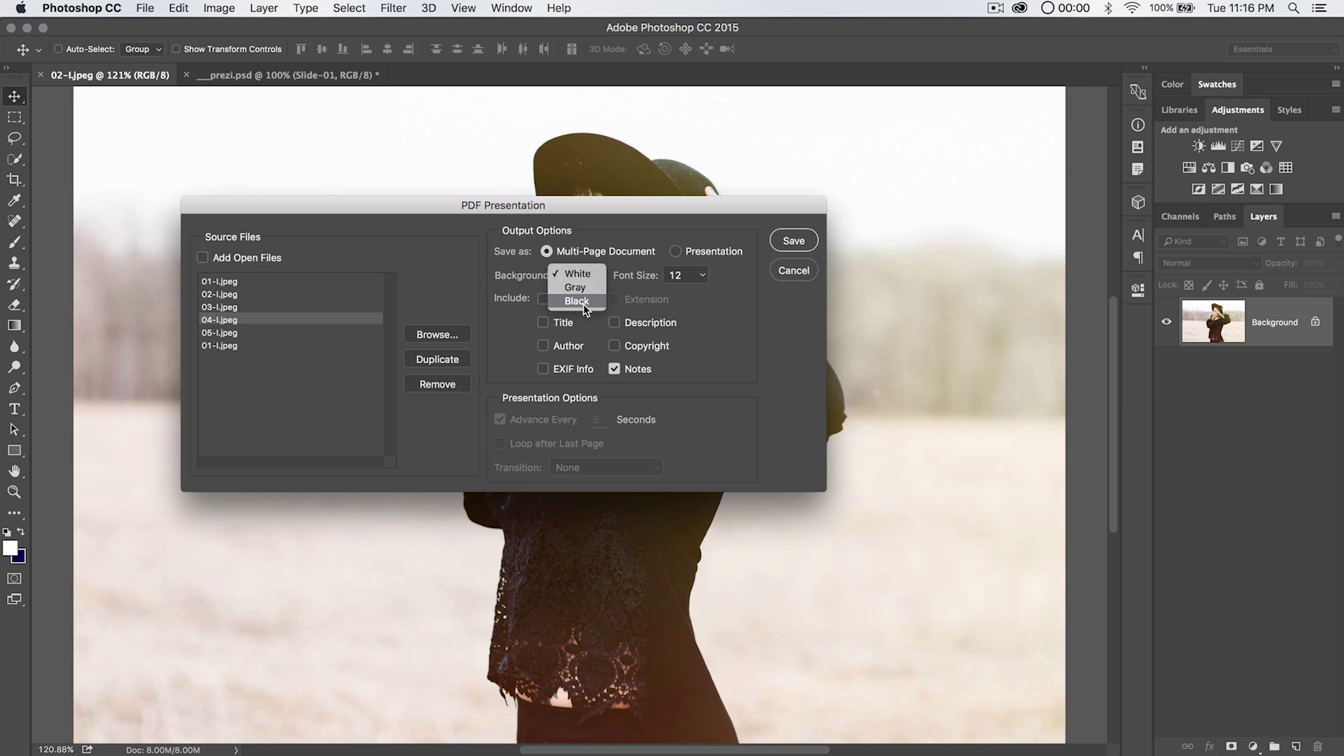
click(738, 309)
click(701, 275)
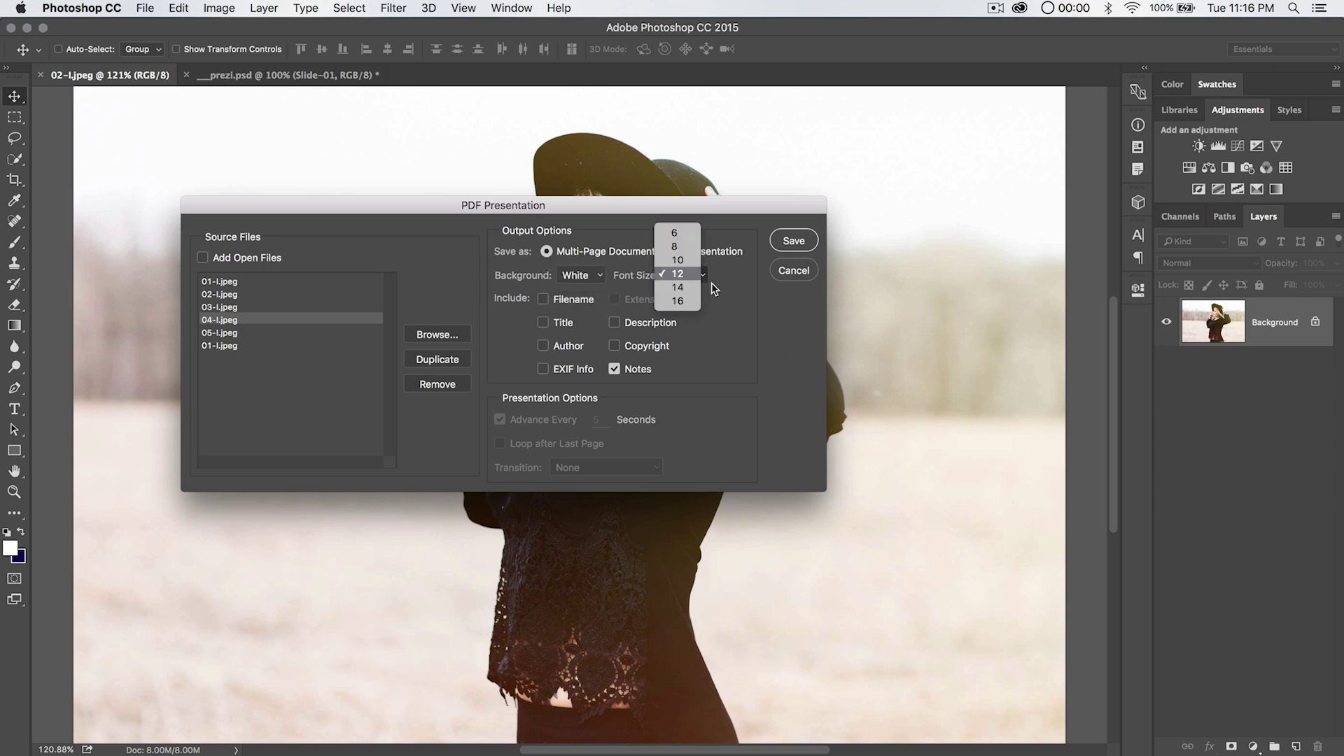
click(676, 274)
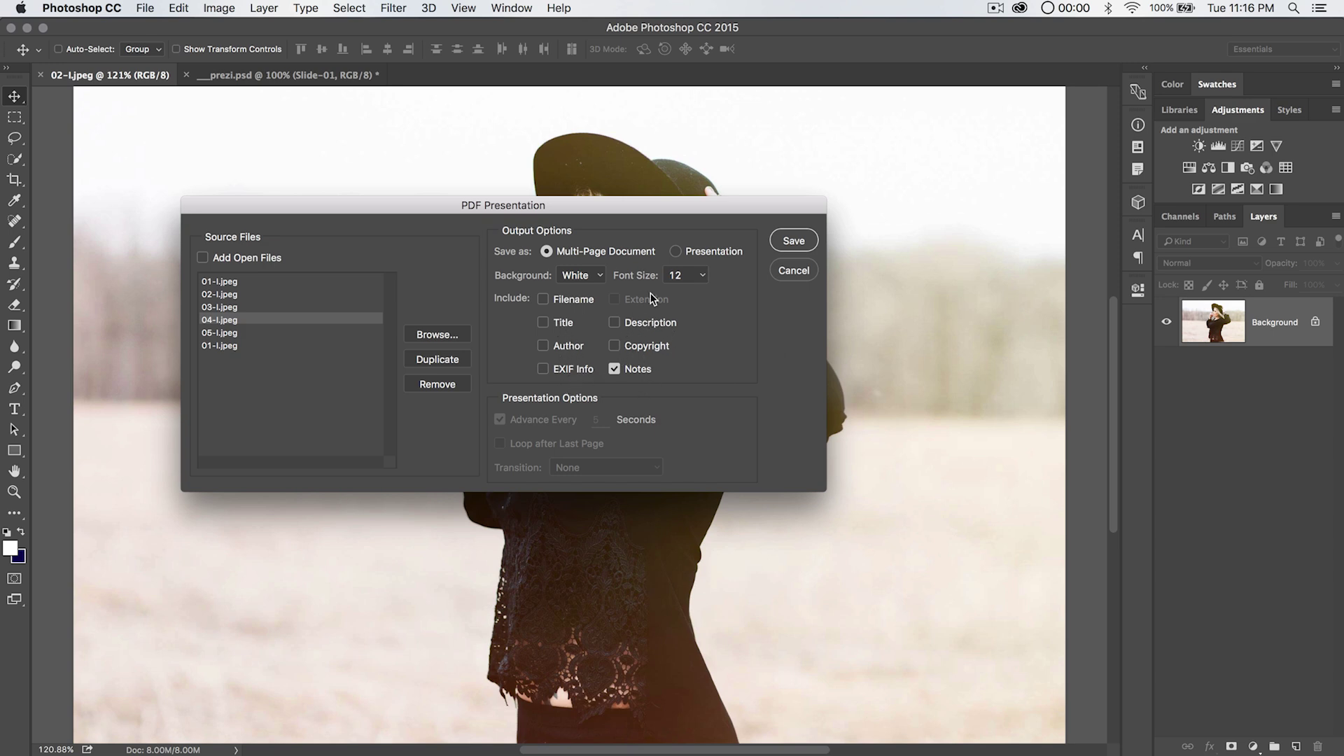
click(689, 275)
click(561, 337)
click(560, 303)
click(594, 273)
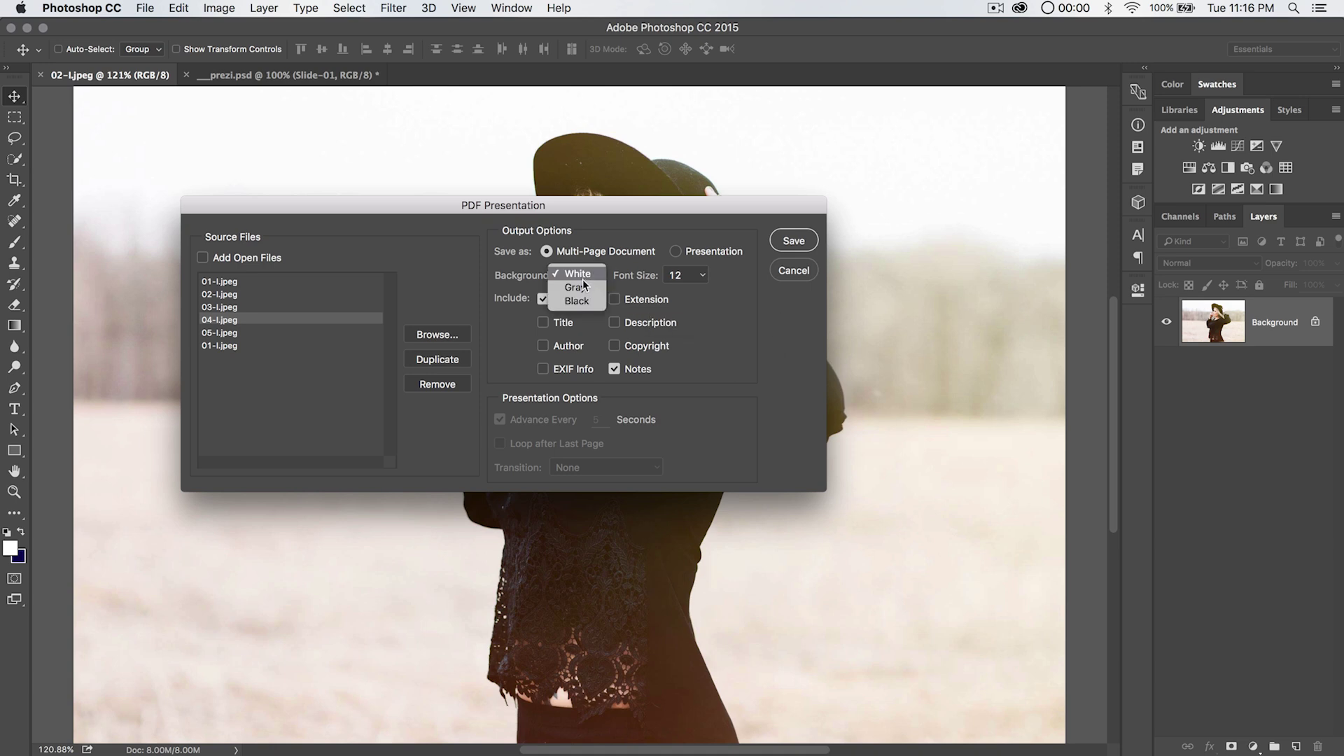
click(582, 289)
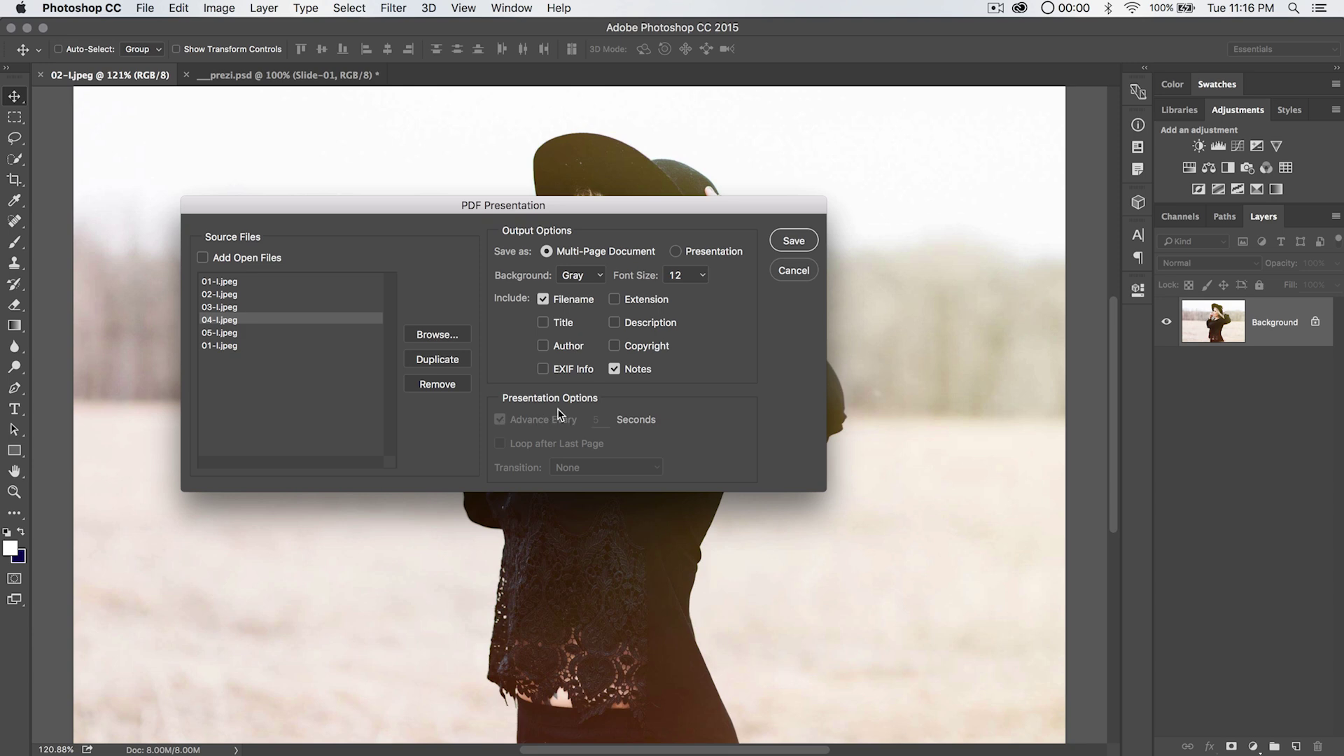
click(676, 252)
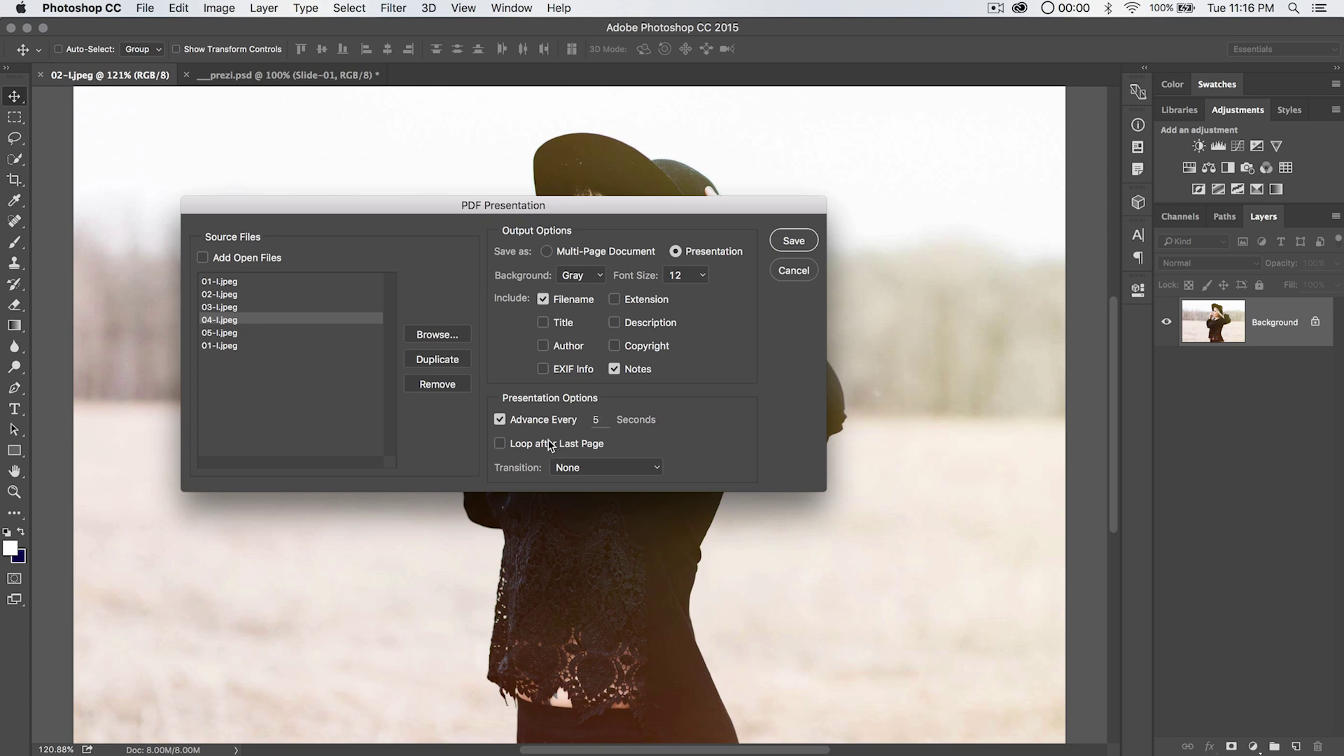
click(609, 467)
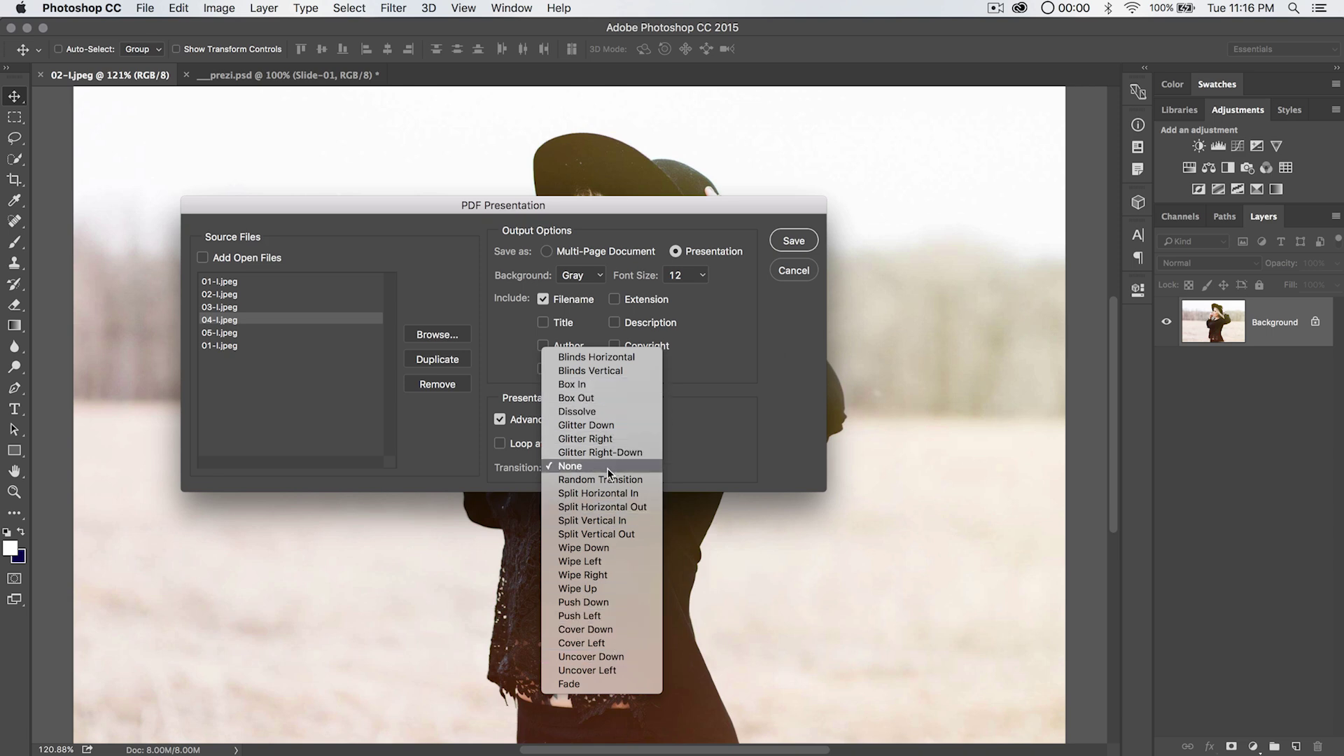
click(607, 468)
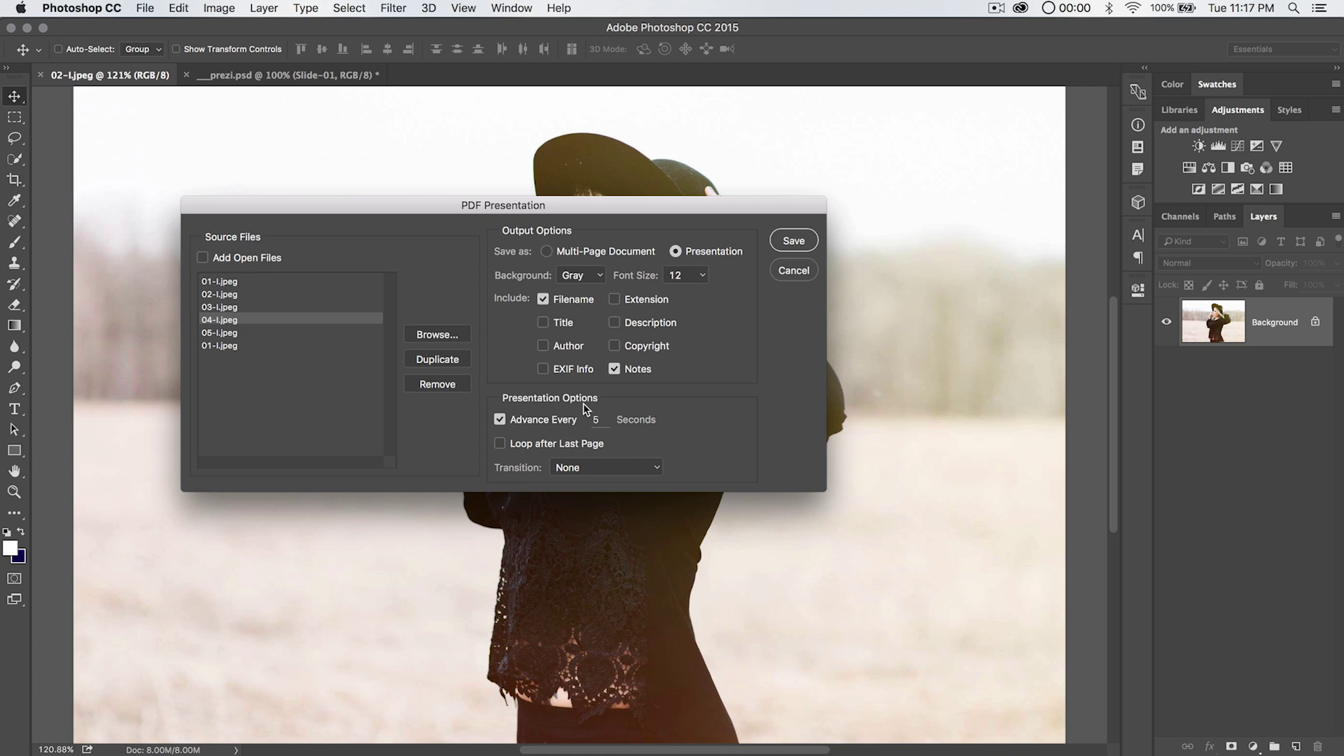
click(594, 259)
Save the presentation under the name 01.pdf
click(798, 247)
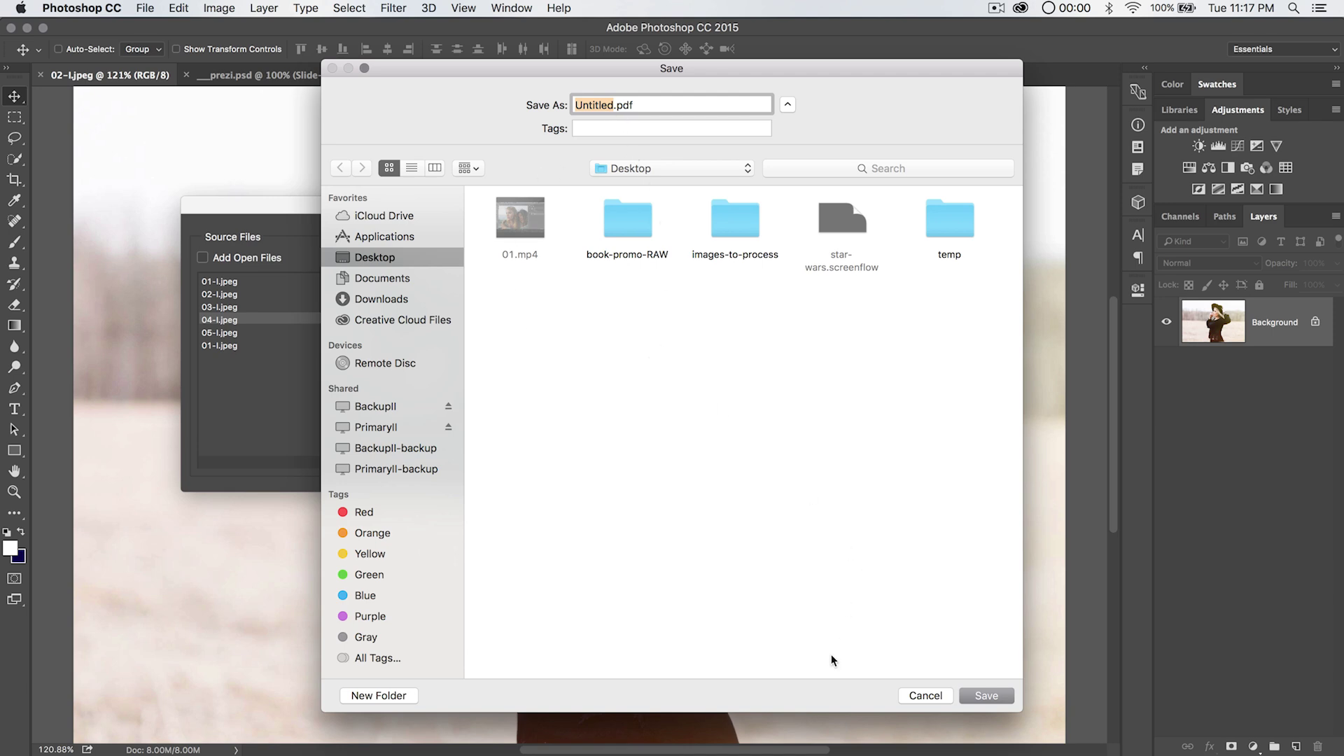
text(01)
click(991, 693)
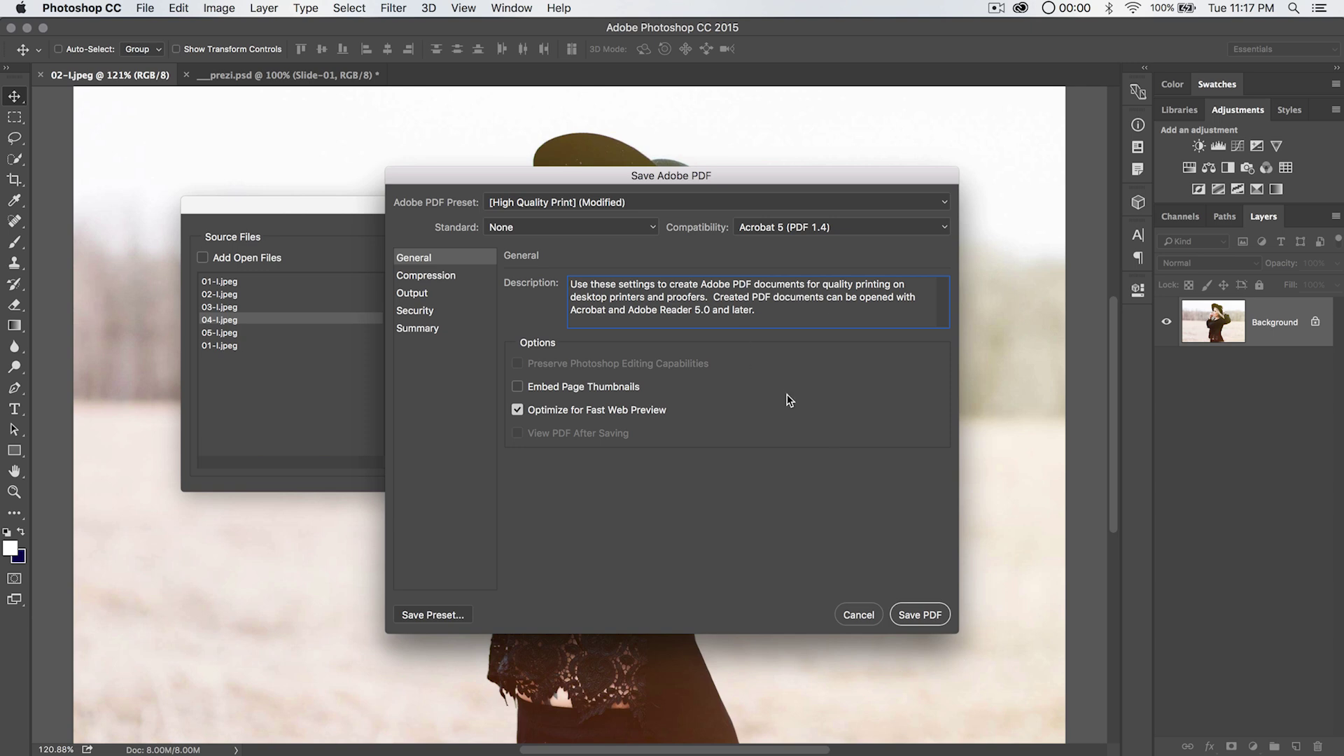
Choose the Smallest File Size Adobe PDF preset
drag(572, 179, 517, 132)
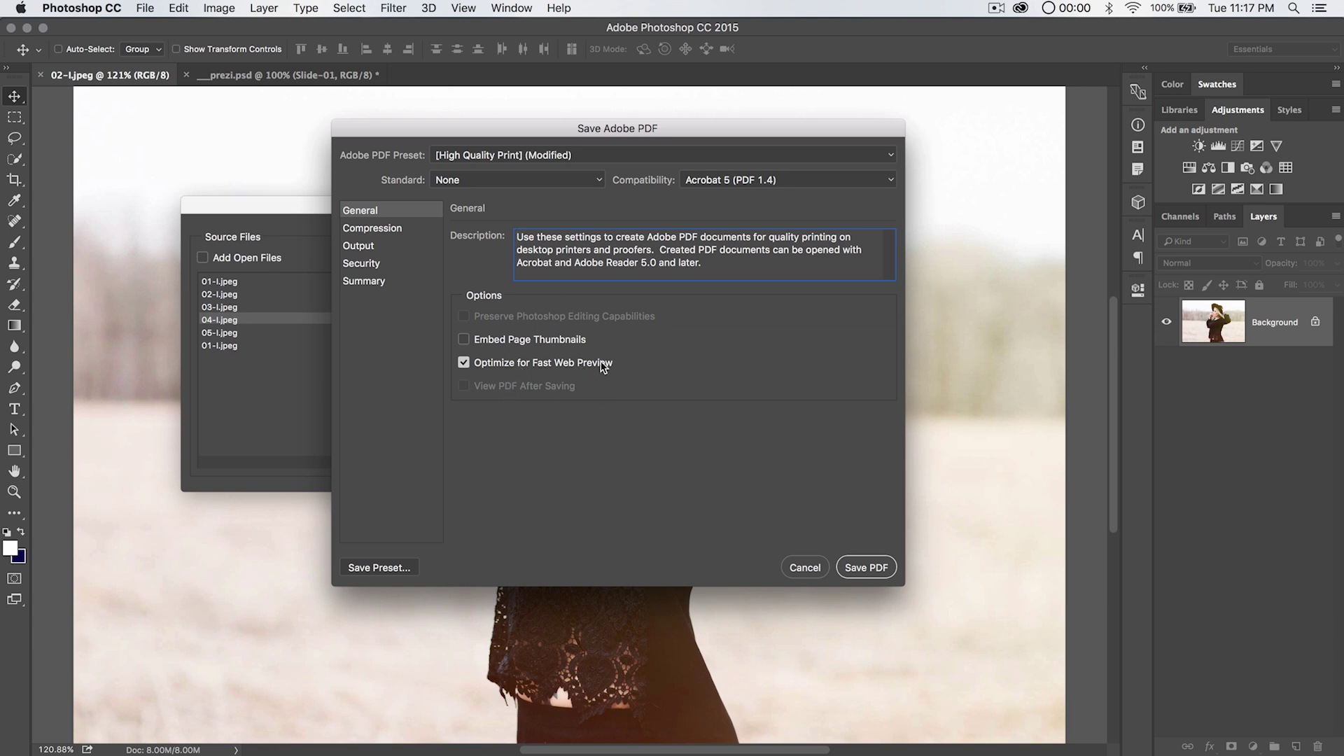
click(486, 155)
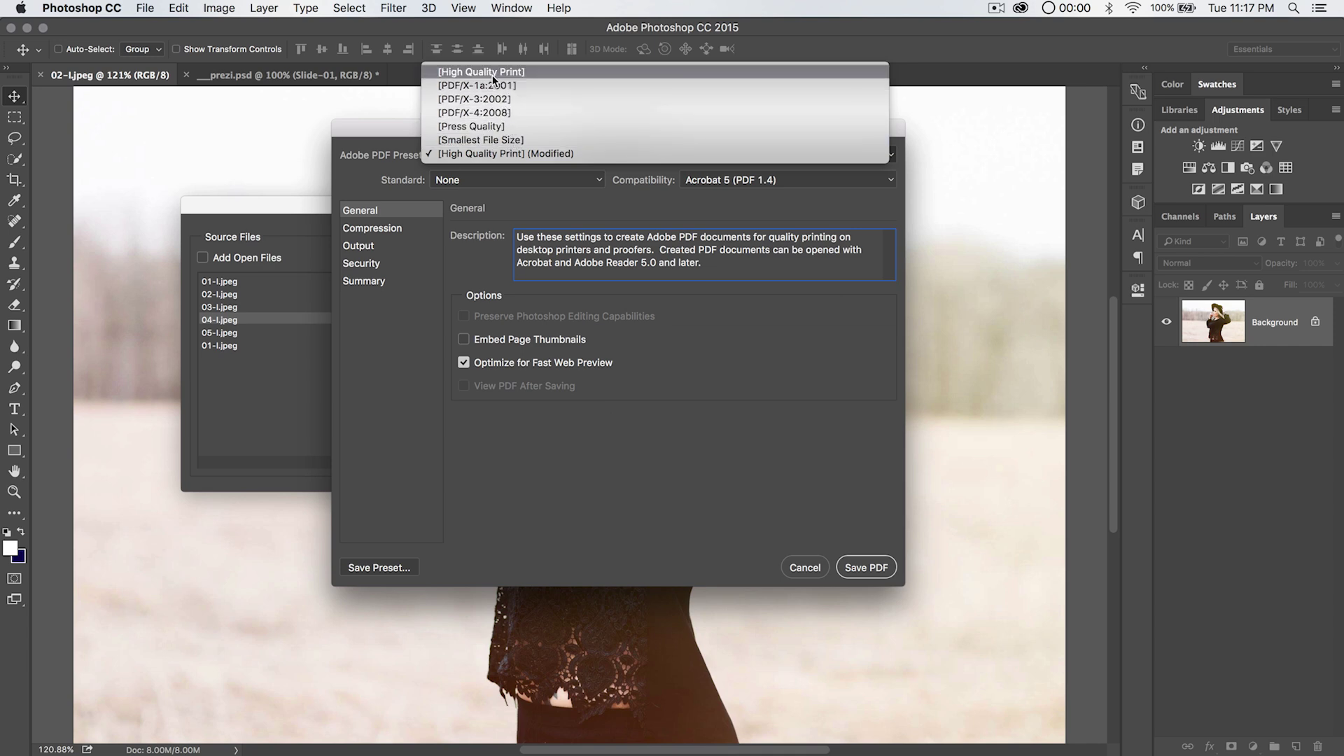
click(482, 140)
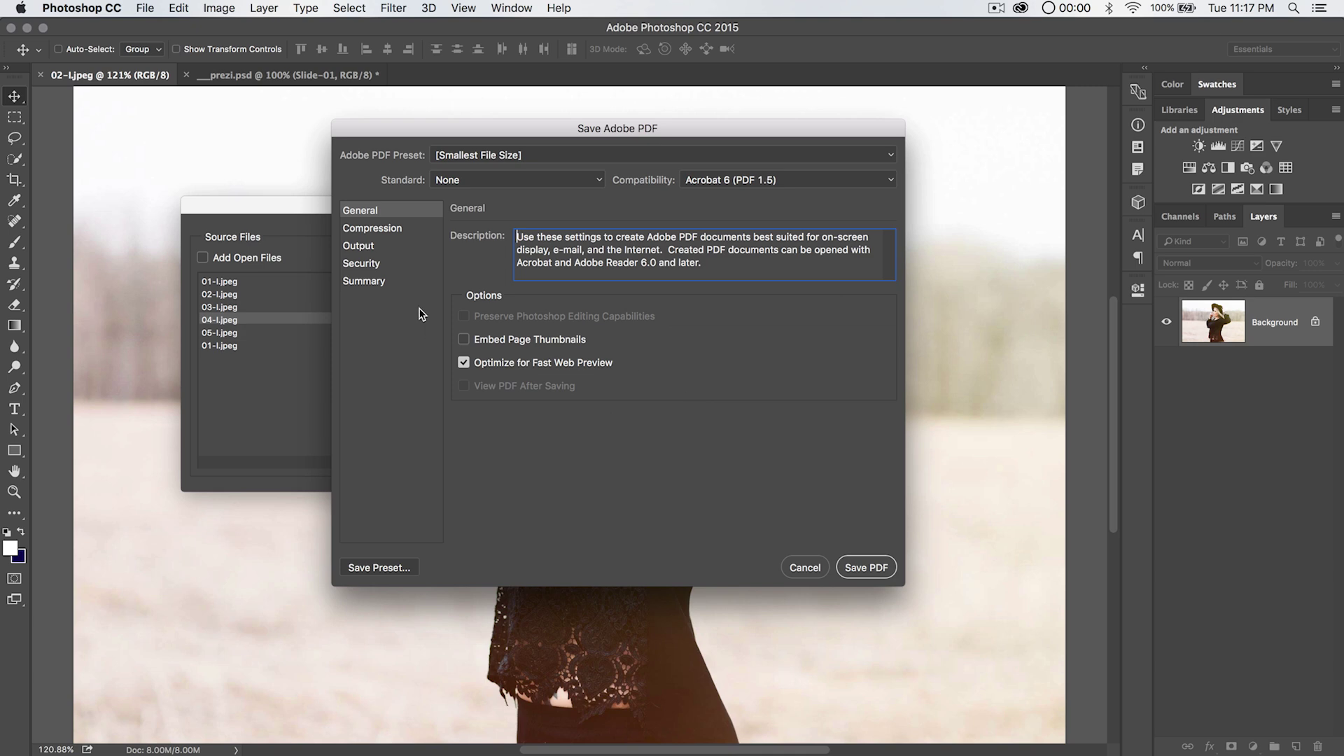
Check the Compression and Output pages, ending on the Security options
click(379, 230)
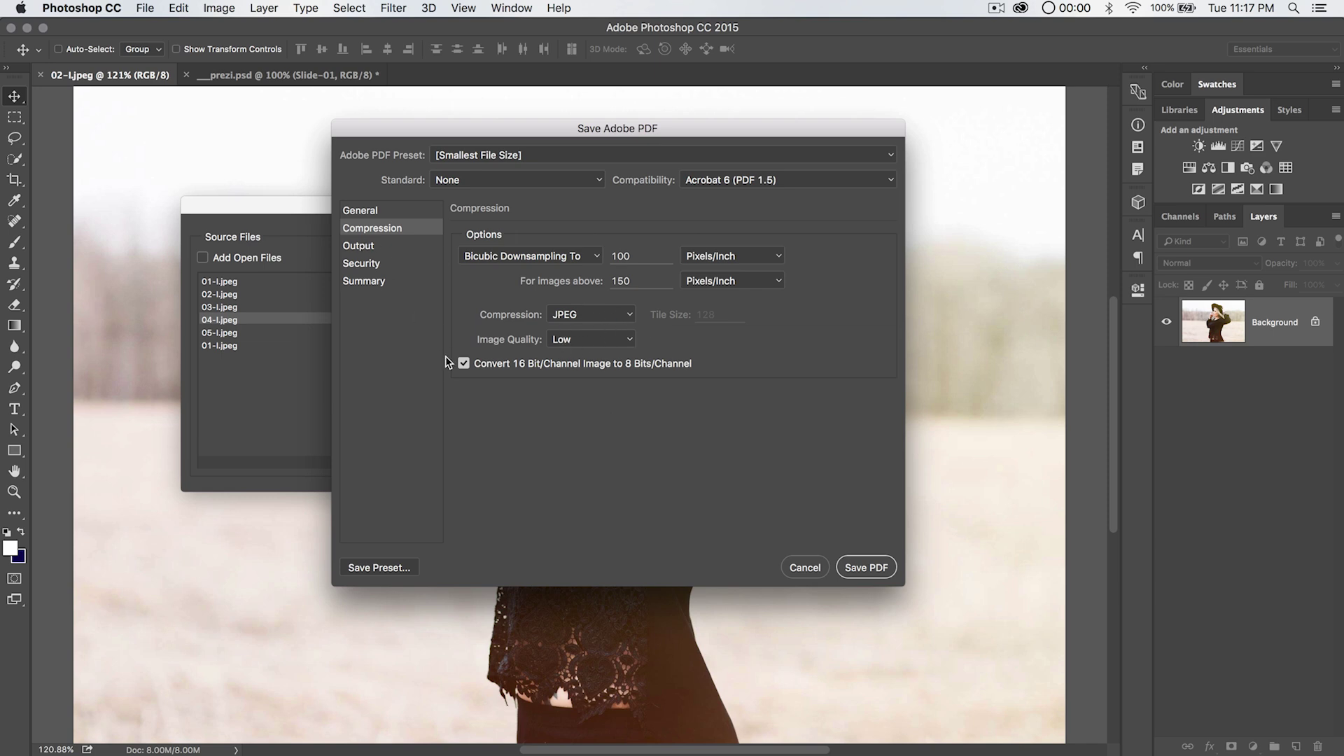
click(350, 245)
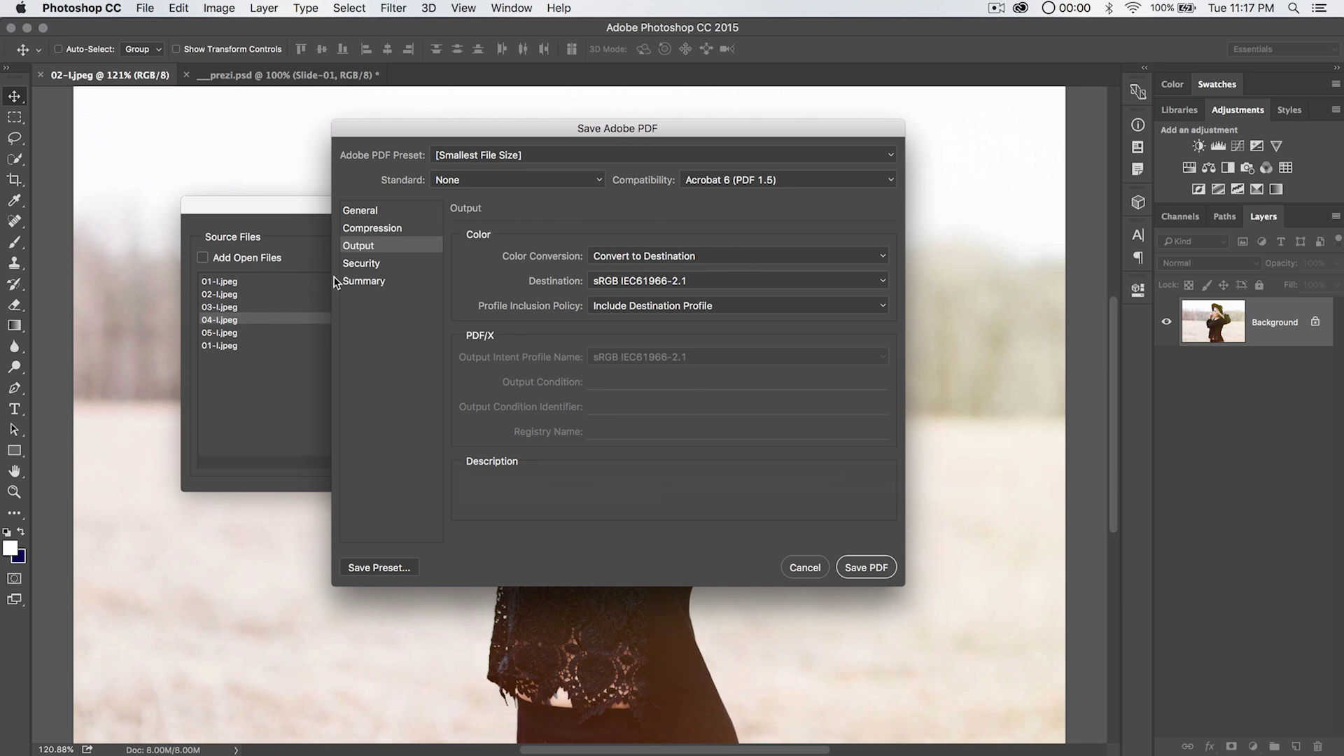
click(353, 263)
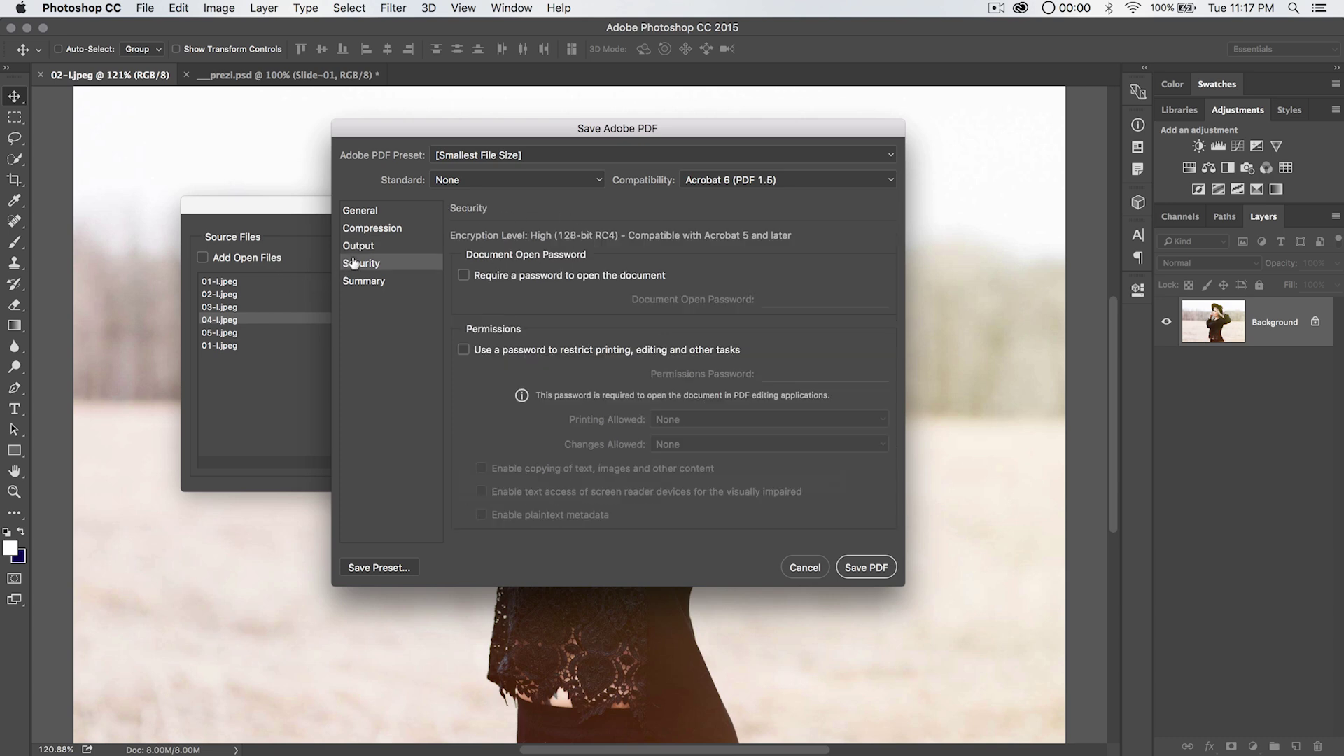
Require a permissions password with printing and changes at None, and enable screen reader access
click(477, 276)
click(478, 276)
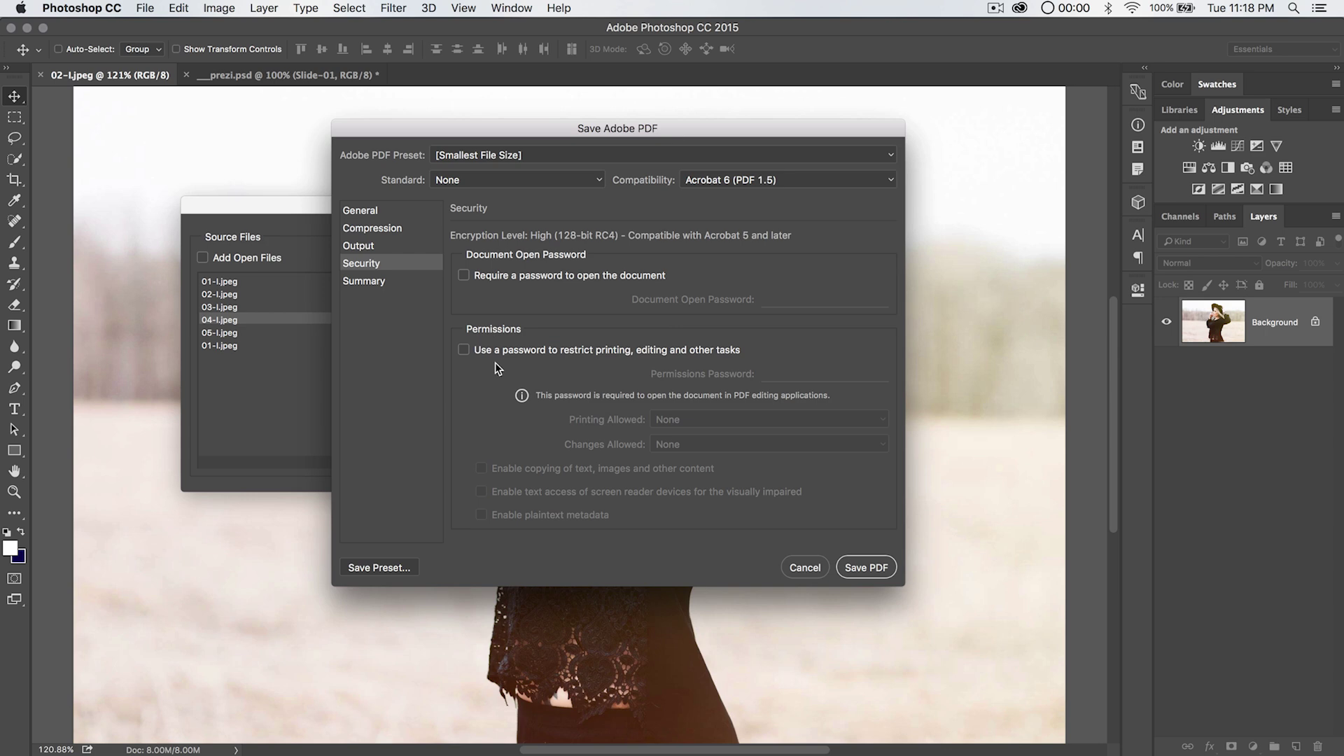
click(485, 354)
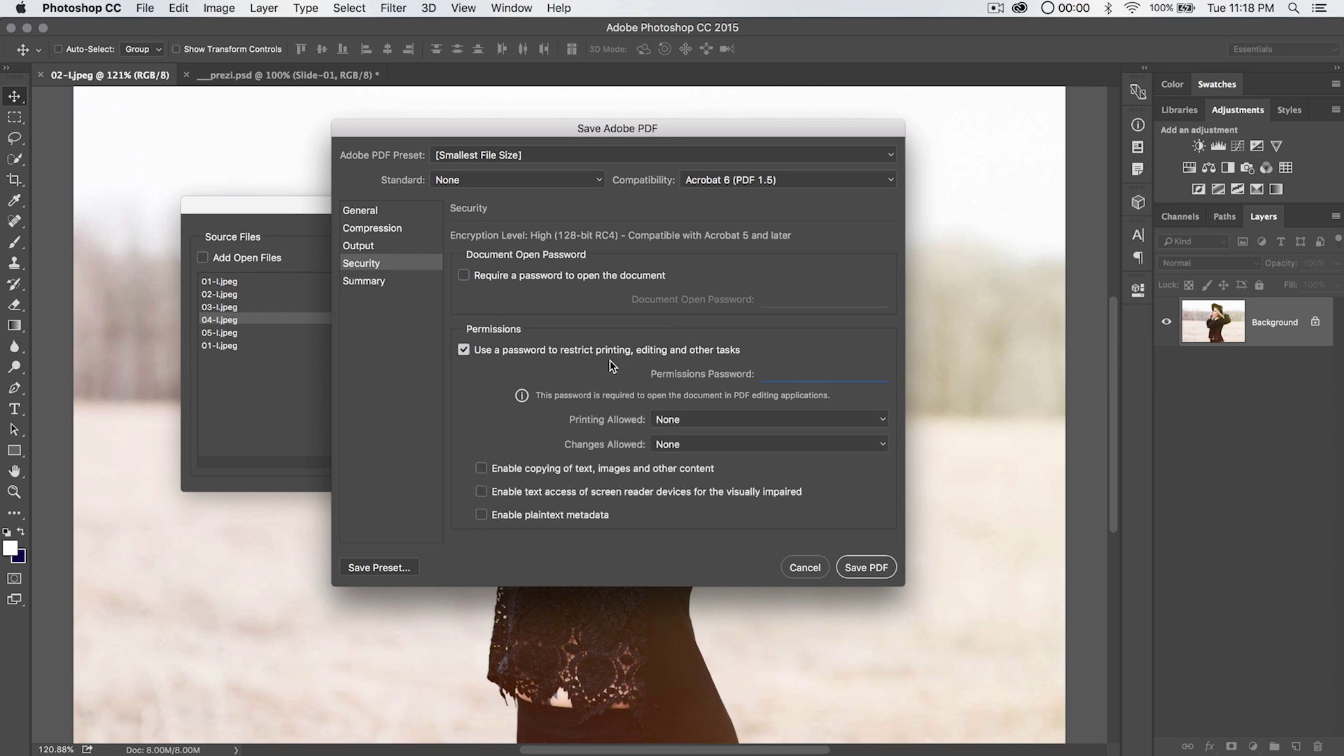
click(686, 420)
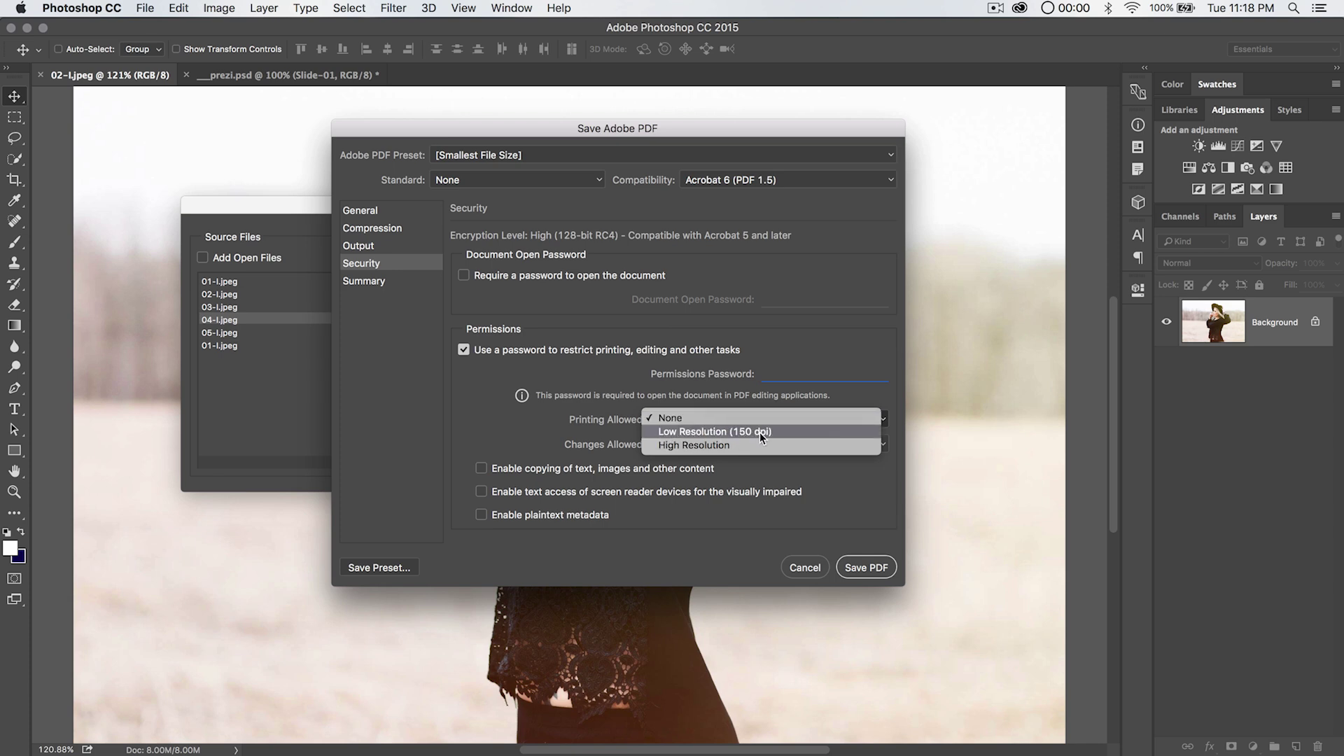
click(712, 420)
click(718, 443)
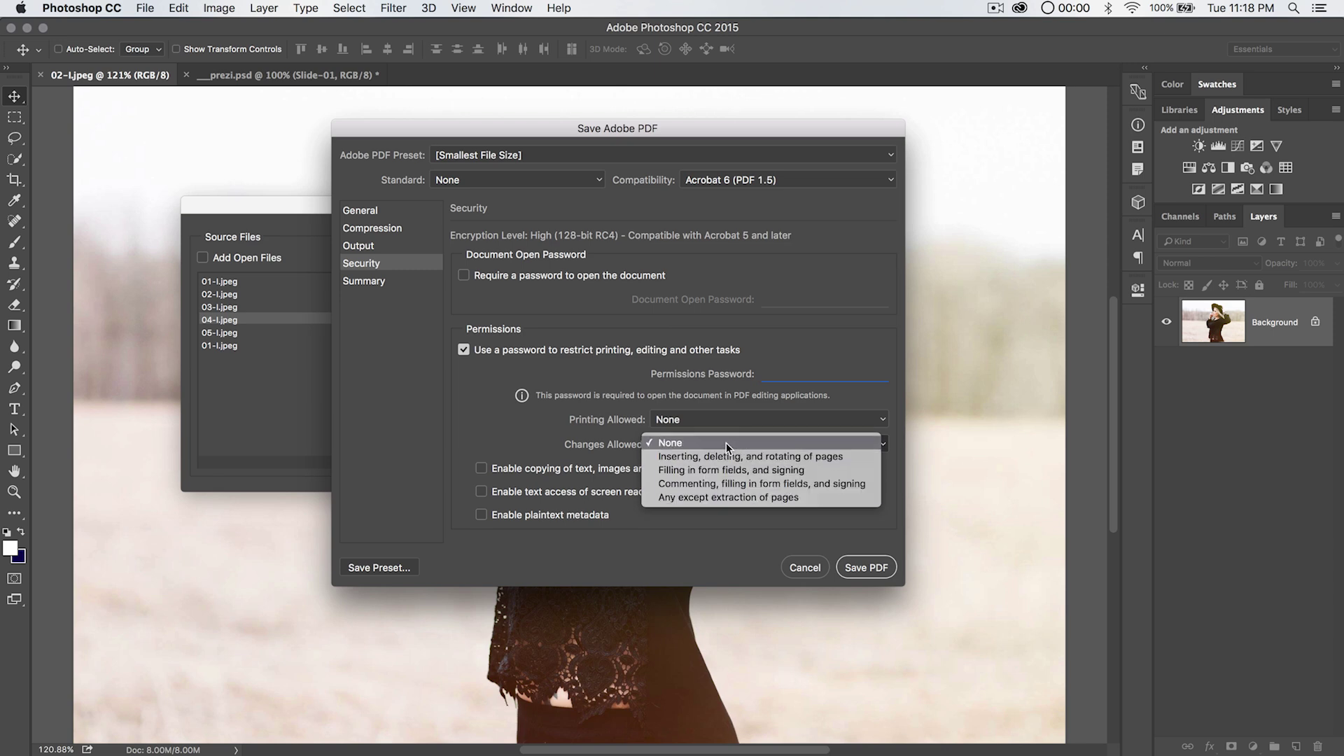
click(725, 443)
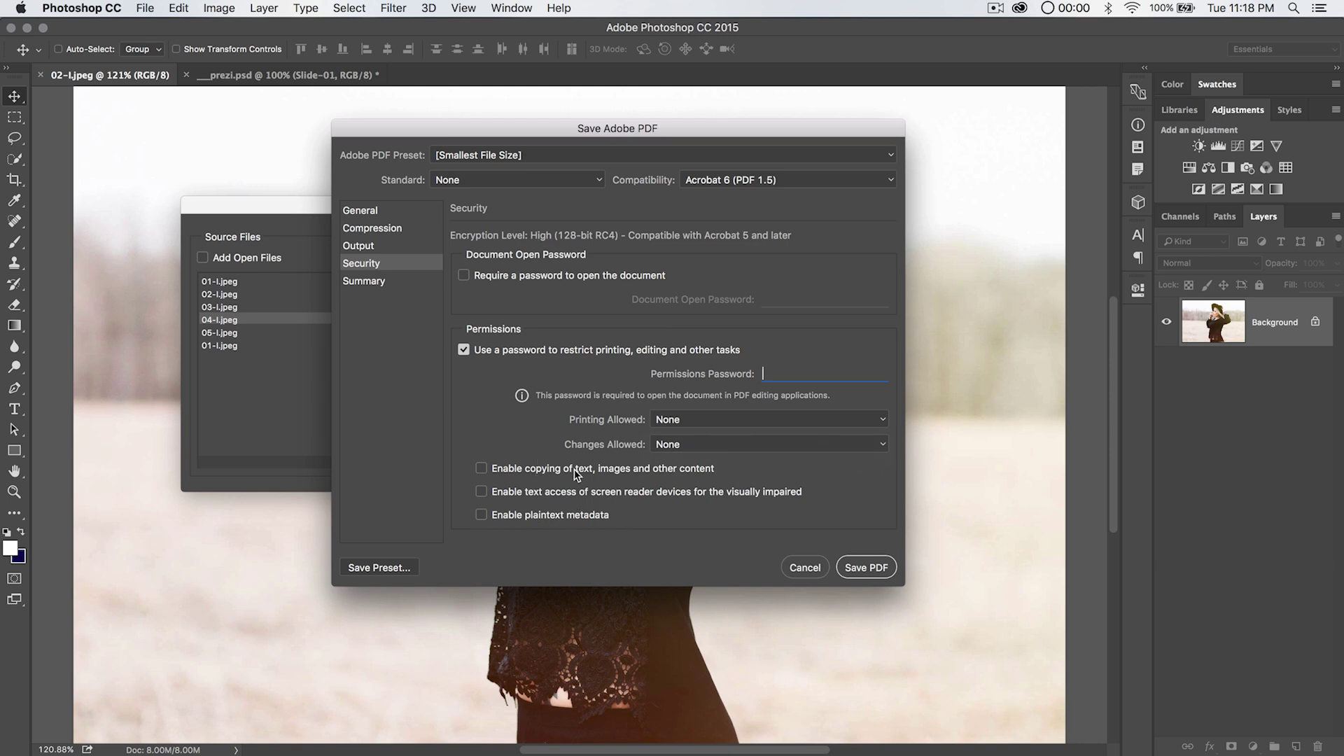
click(615, 496)
Review the Summary page listing the Smallest File Size preset options
click(358, 282)
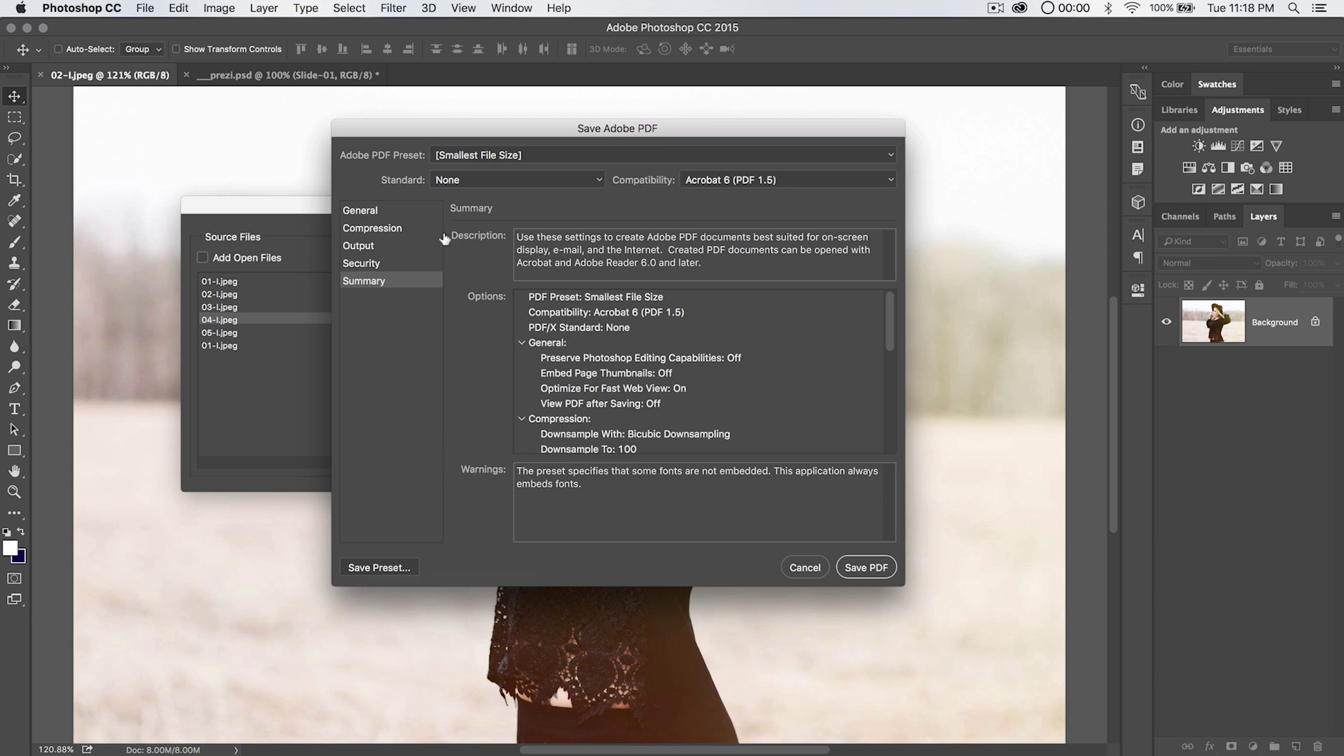
Try saving the PDF and dismiss the blank-password warning
click(361, 212)
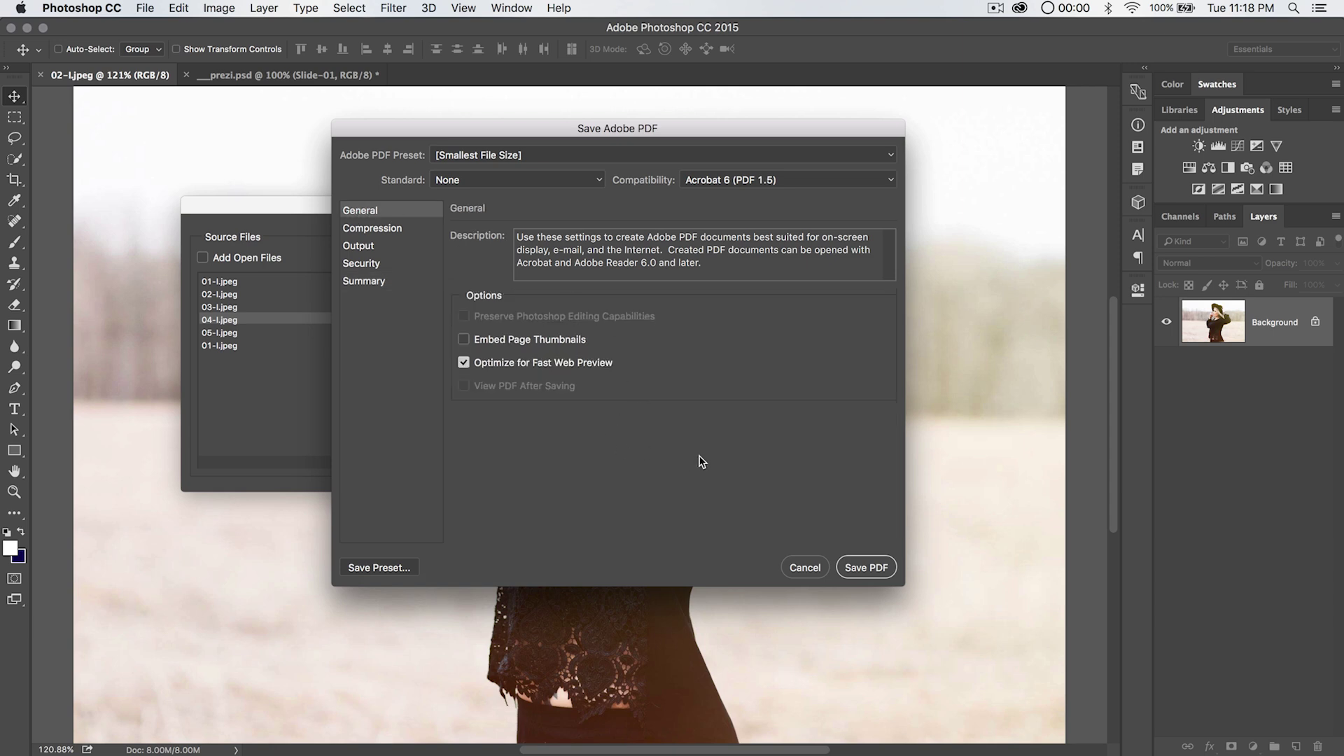
click(877, 570)
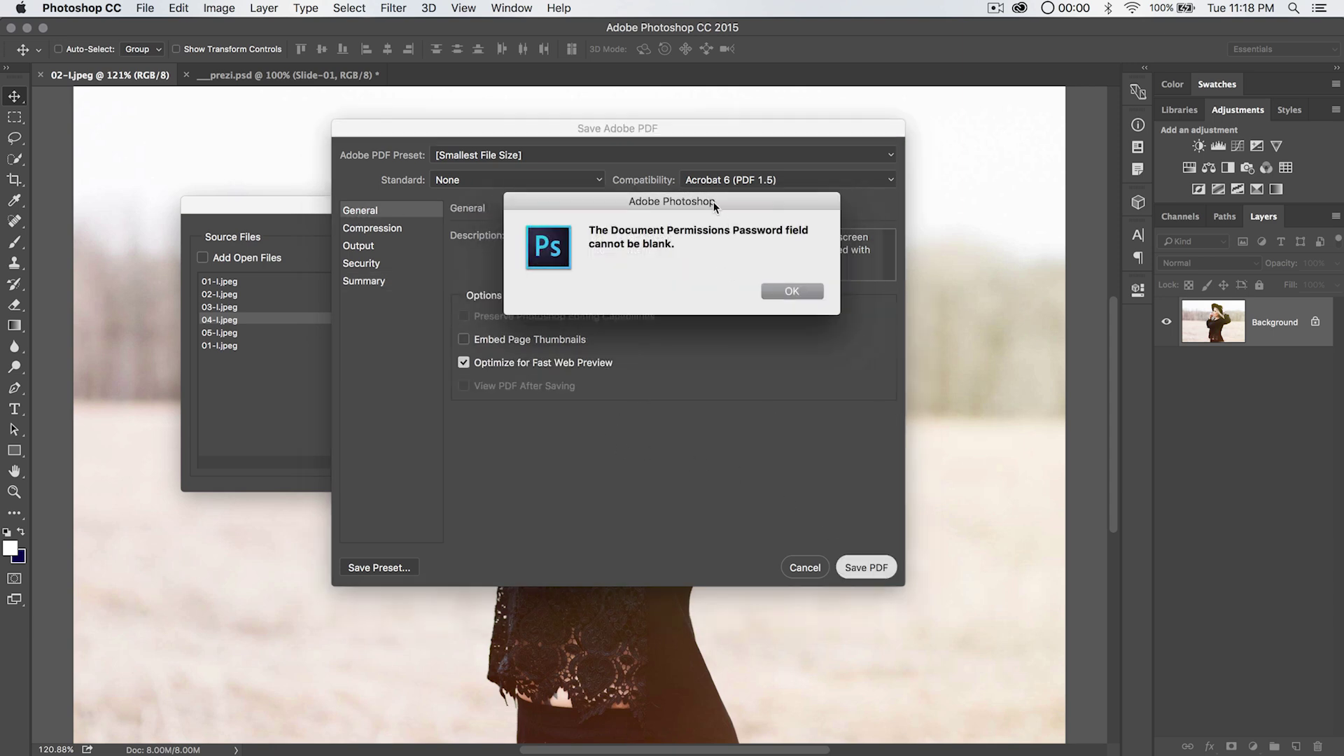
click(792, 290)
Turn off the permissions password restriction in Security and return to General
click(377, 265)
click(464, 350)
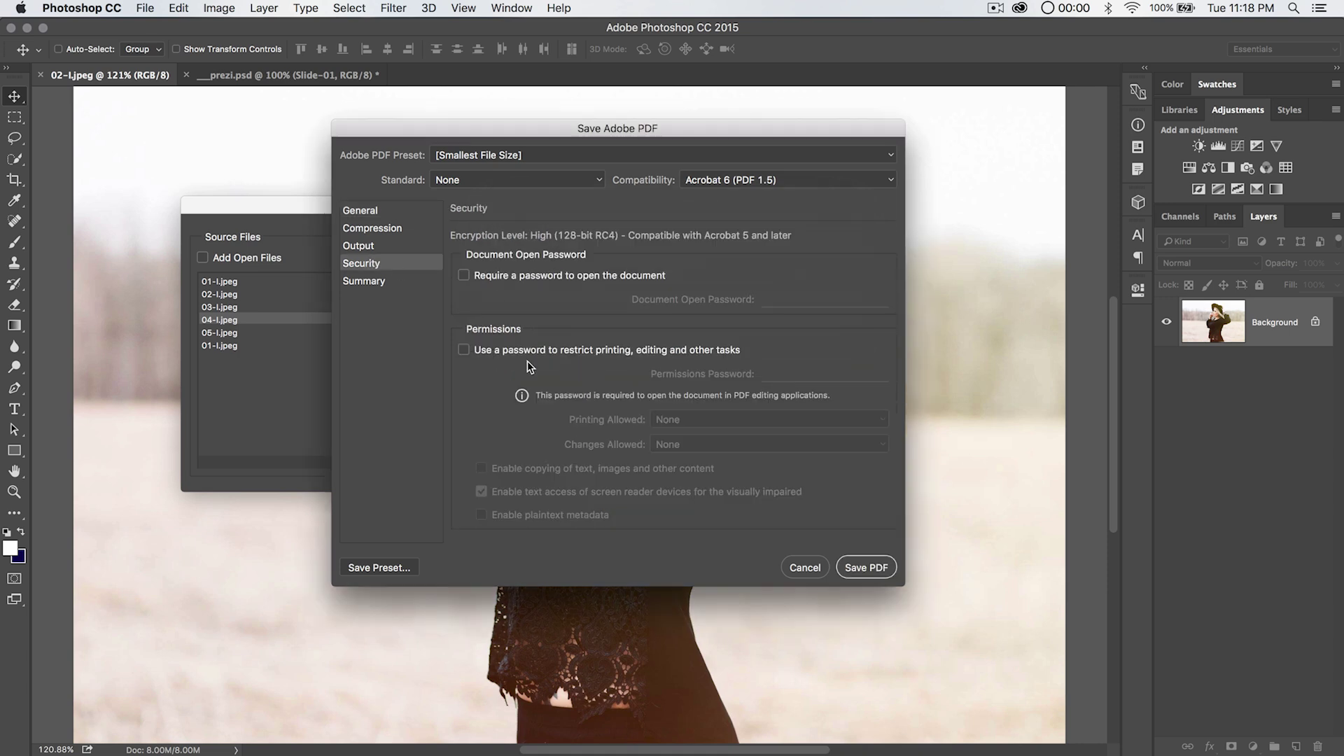
click(465, 350)
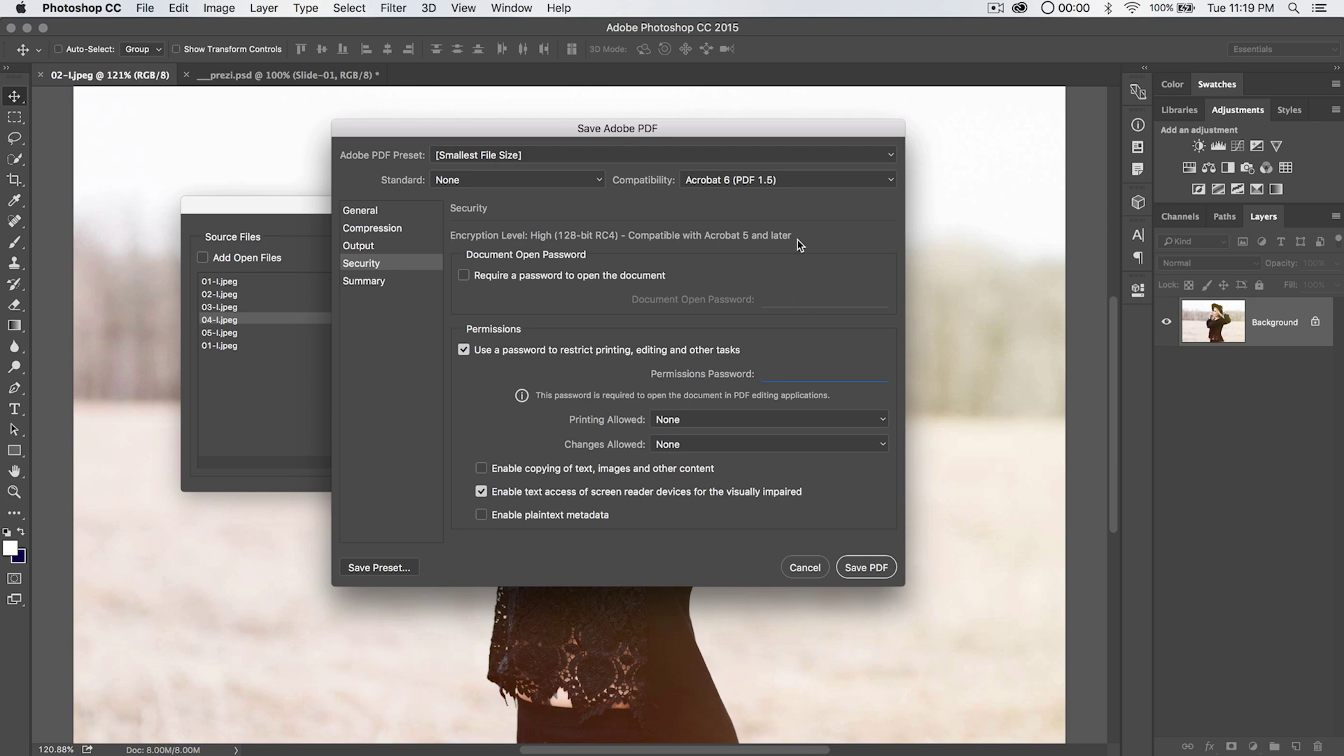
click(546, 350)
click(385, 210)
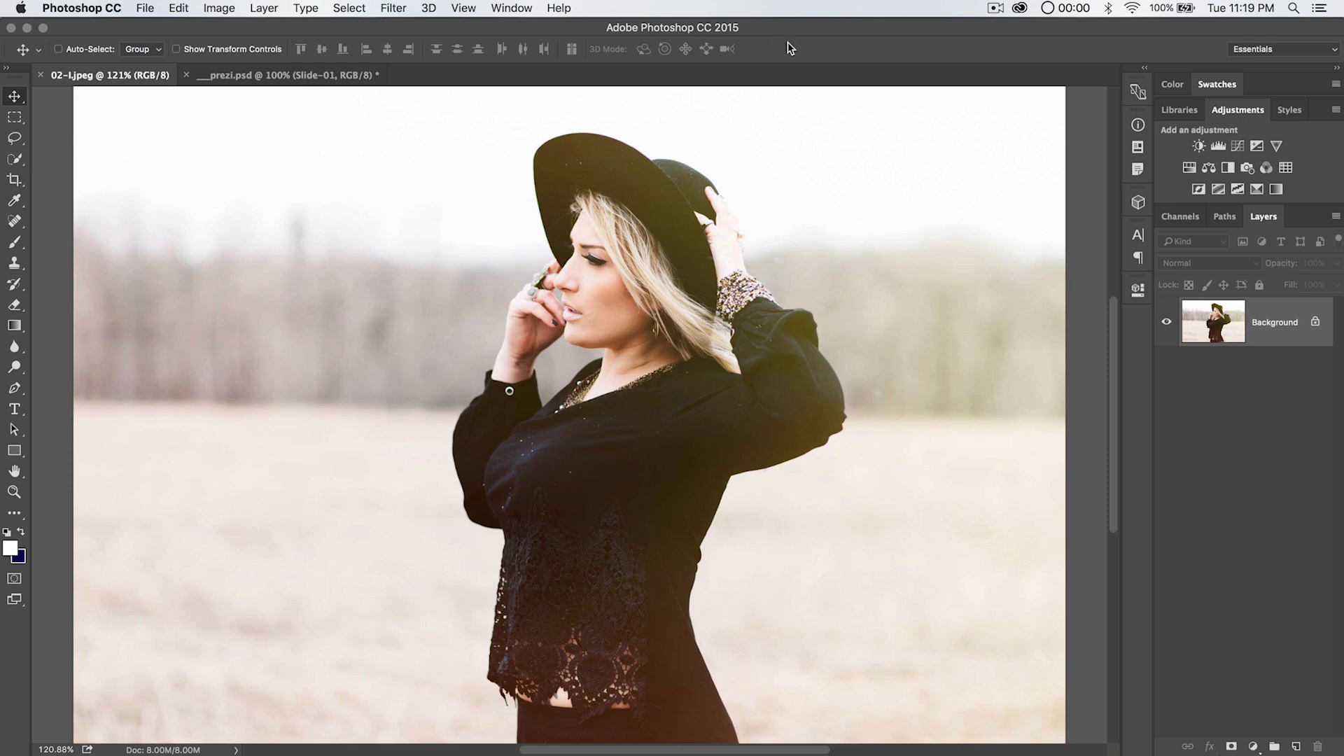
Reveal the desktop with F11 to find the saved 01.pdf
key(F11)
Open 01.pdf from the desktop in Acrobat Pro
drag(1291, 572, 625, 242)
double_click(626, 242)
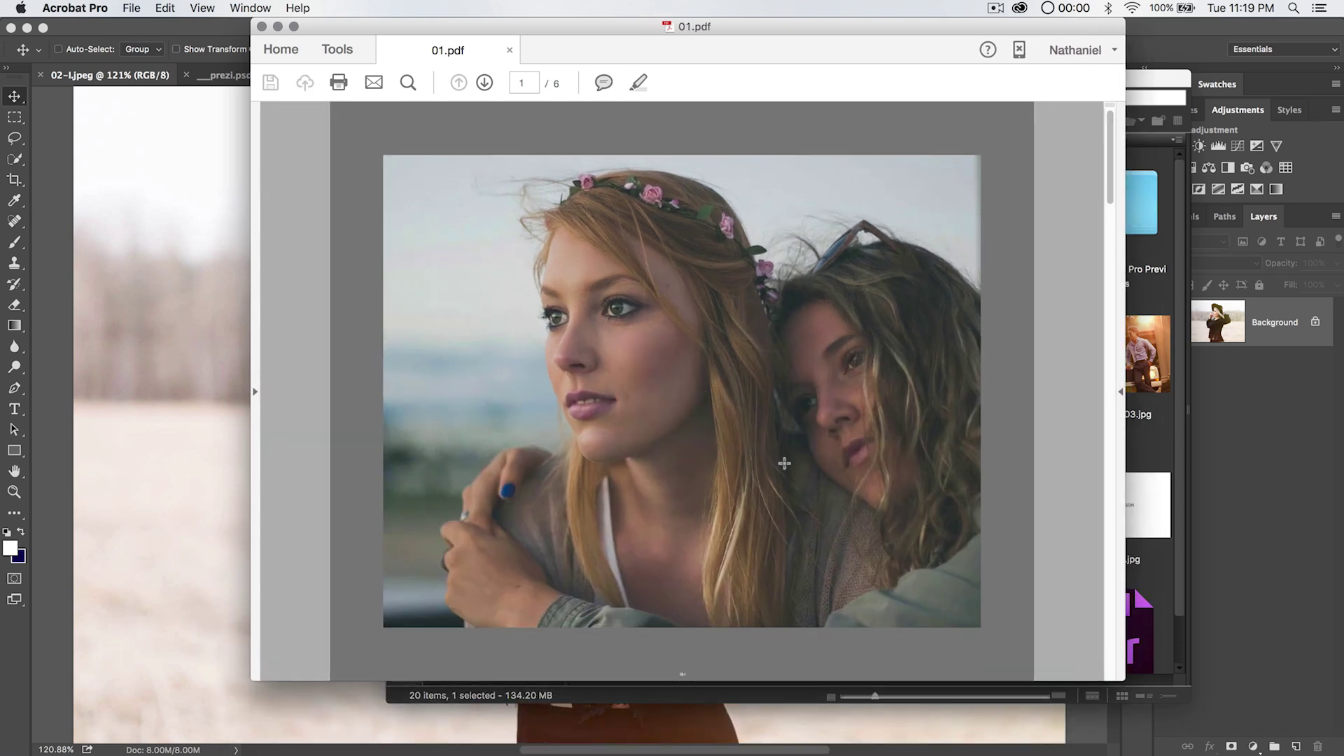
mouse_move(1111, 179)
mouse_down()
mouse_move(1097, 203)
mouse_move(1097, 167)
mouse_up()
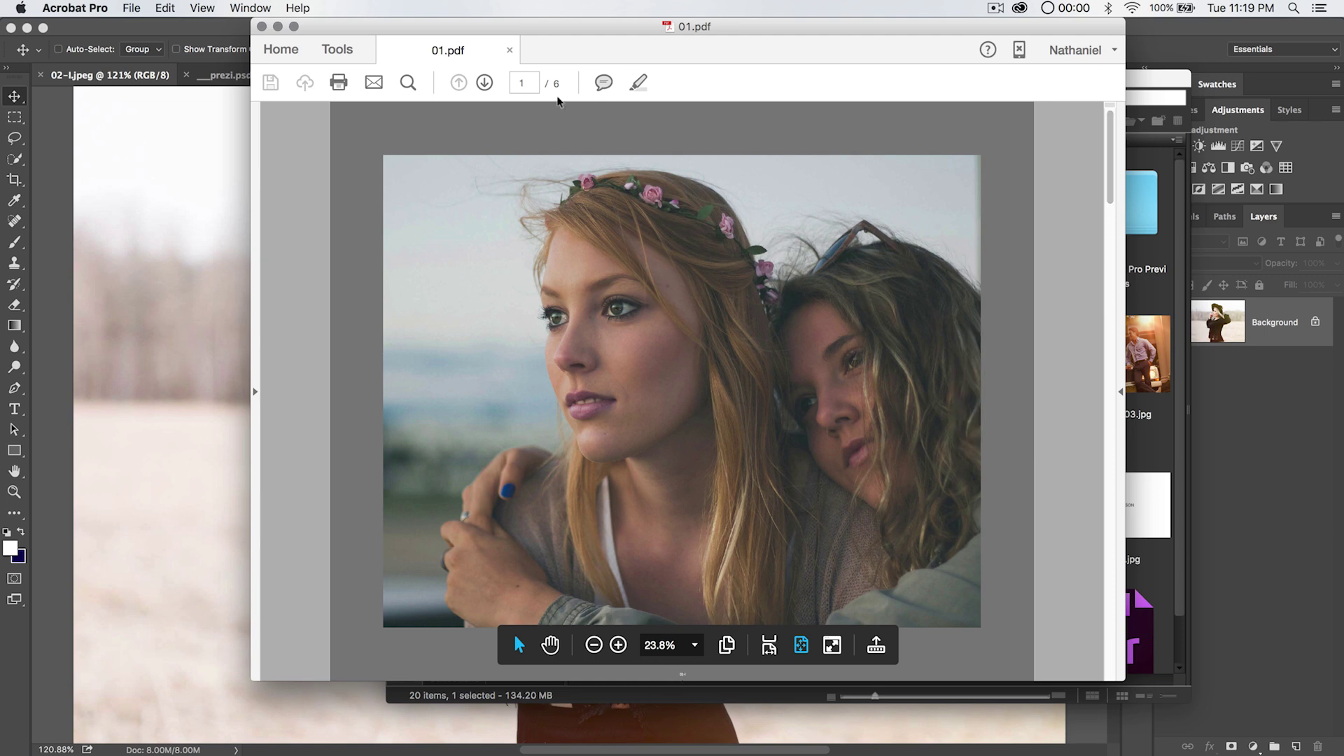
Page forward through 01.pdf until page 6 of 6, the repeated two-girl photo
click(484, 83)
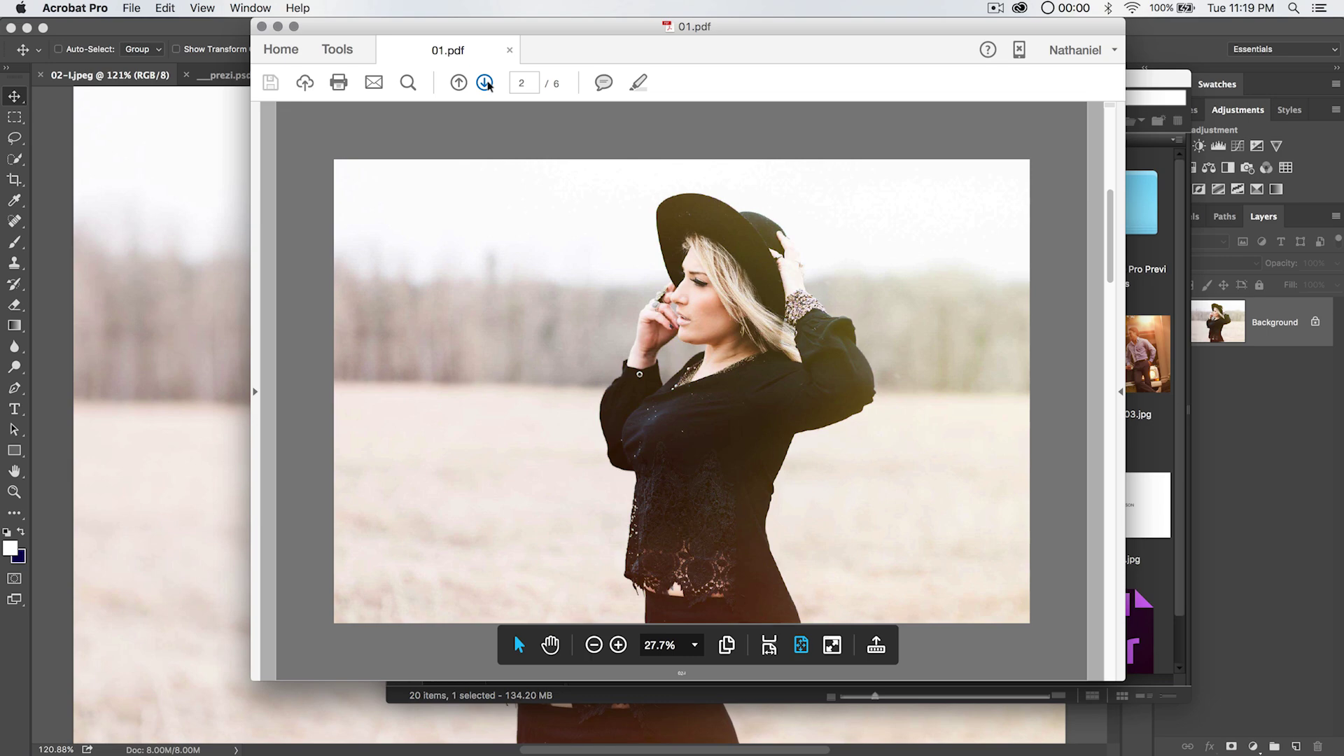
click(484, 82)
click(485, 83)
click(485, 82)
click(485, 83)
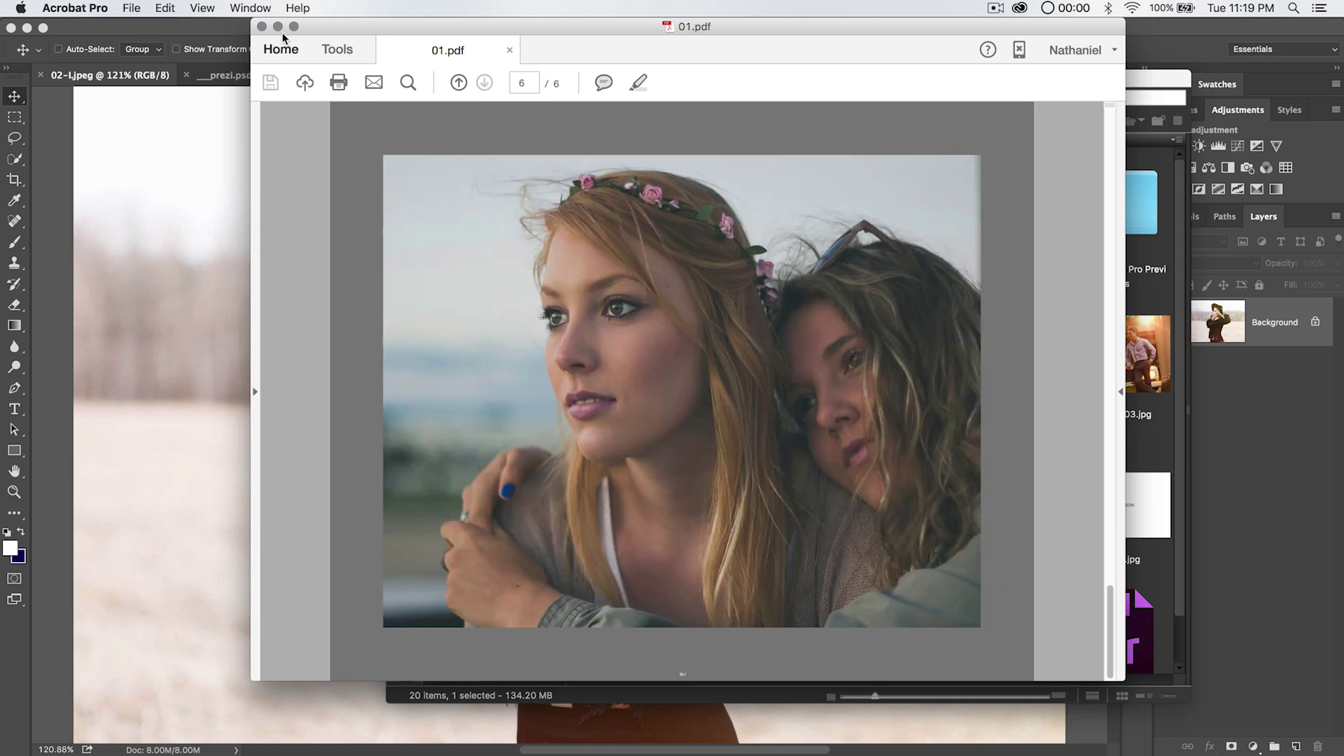
Close the 01.pdf window and bring the Photoshop window with the hat portrait forward
click(261, 27)
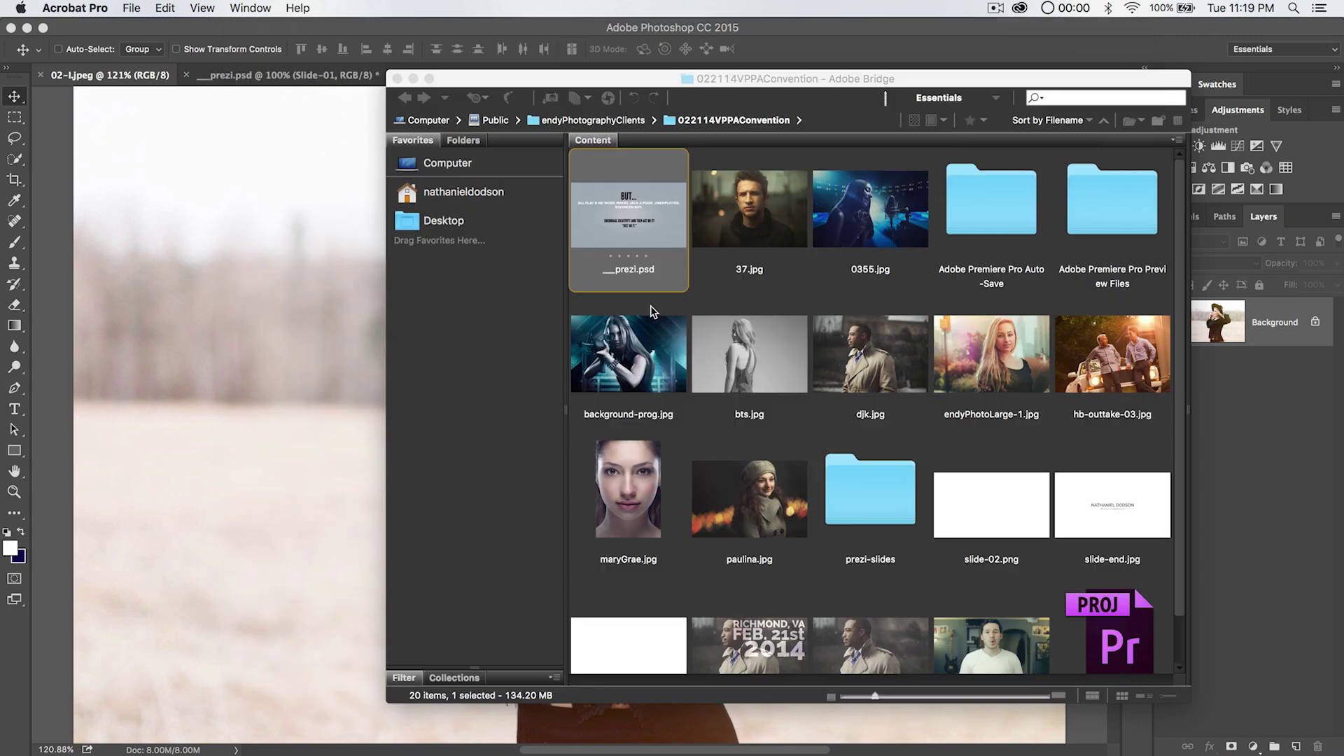
click(175, 255)
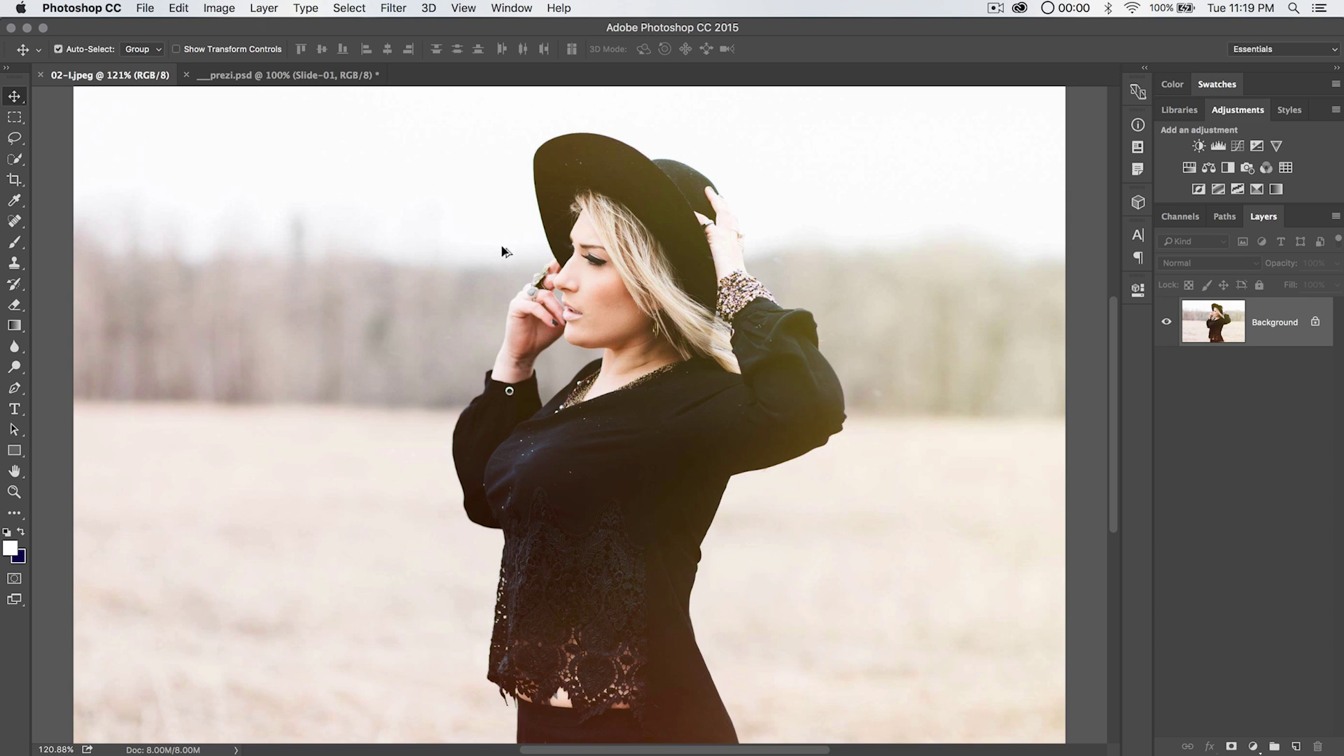
Check Image Size shows width 2048 px and resolution 72 pixels/inch, then accept unchanged
key(super+alt+i)
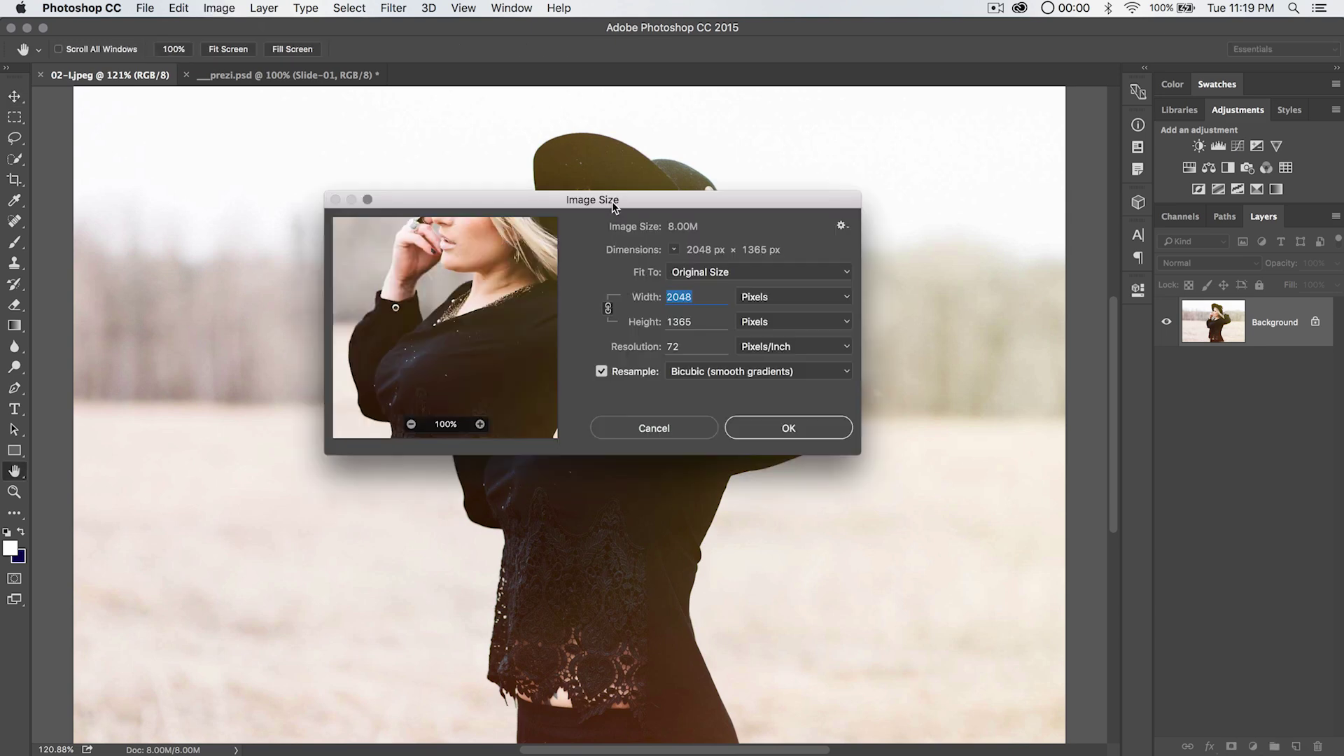
drag(613, 205, 551, 172)
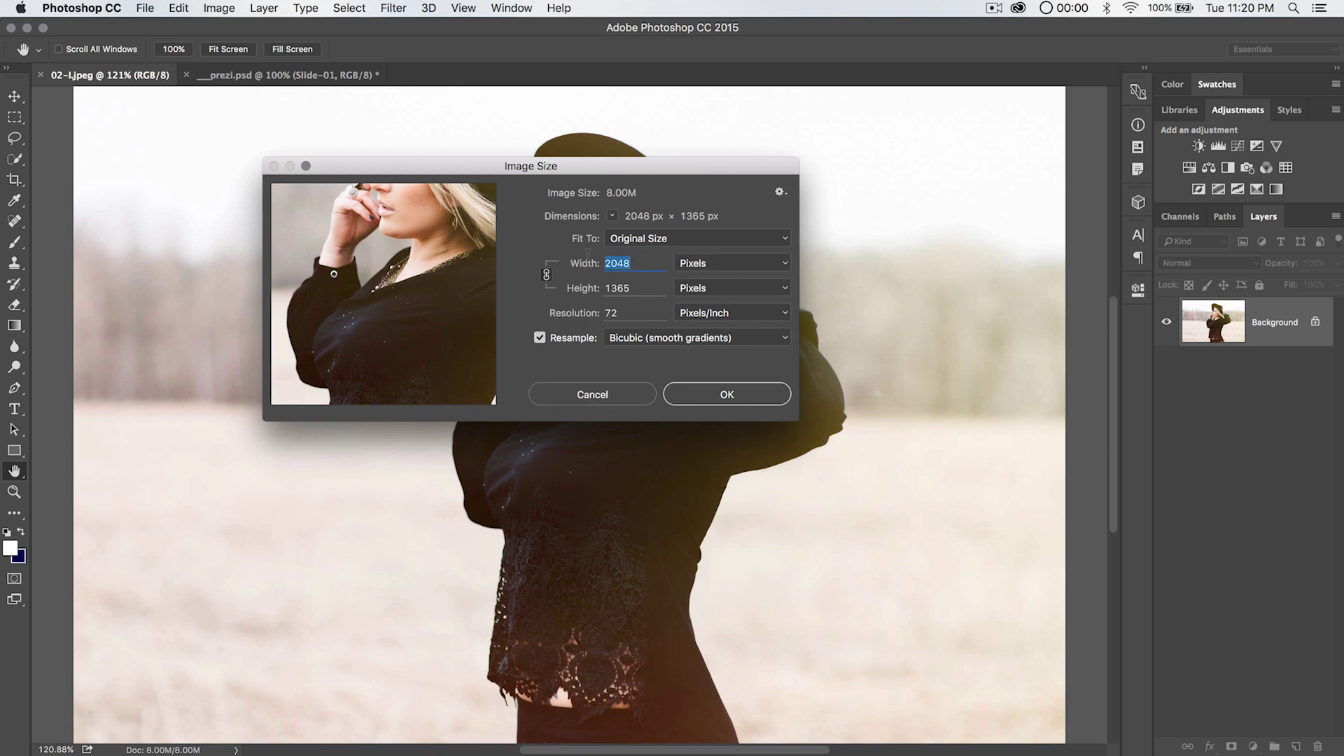
double_click(630, 309)
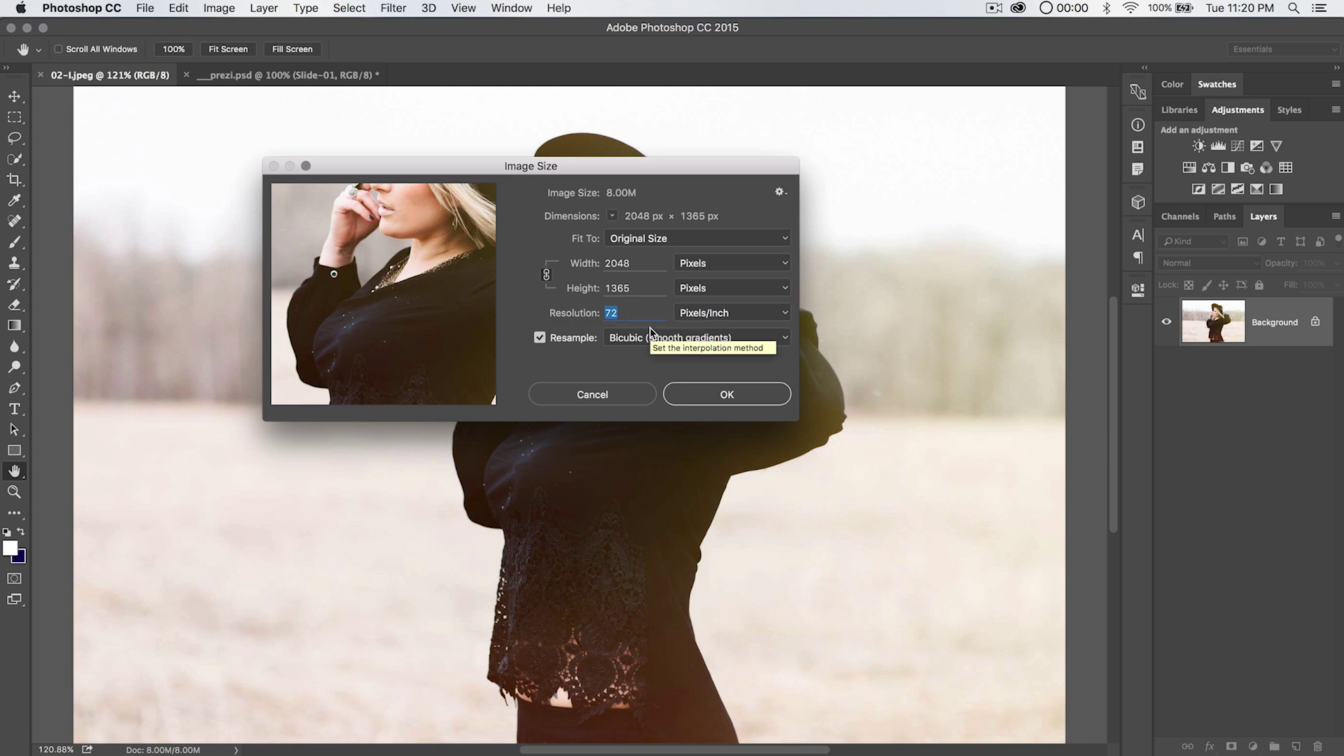
double_click(630, 265)
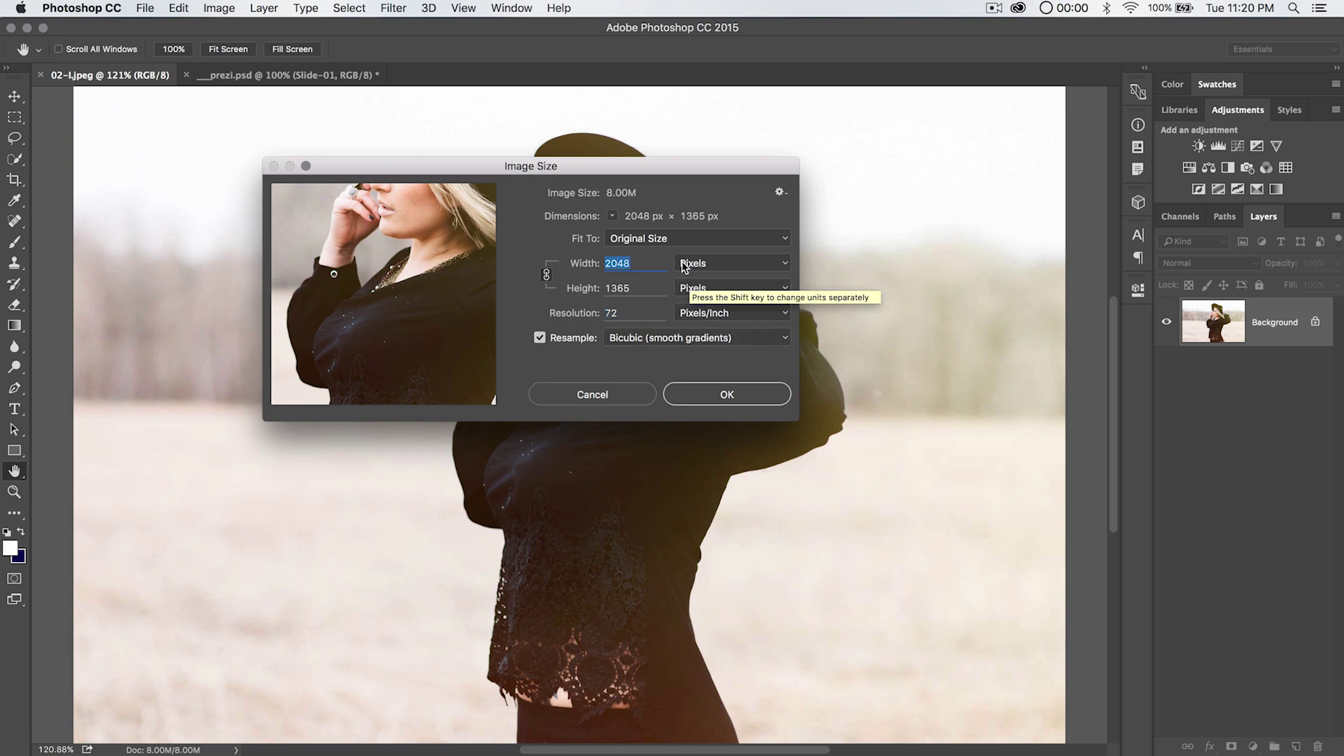
double_click(611, 313)
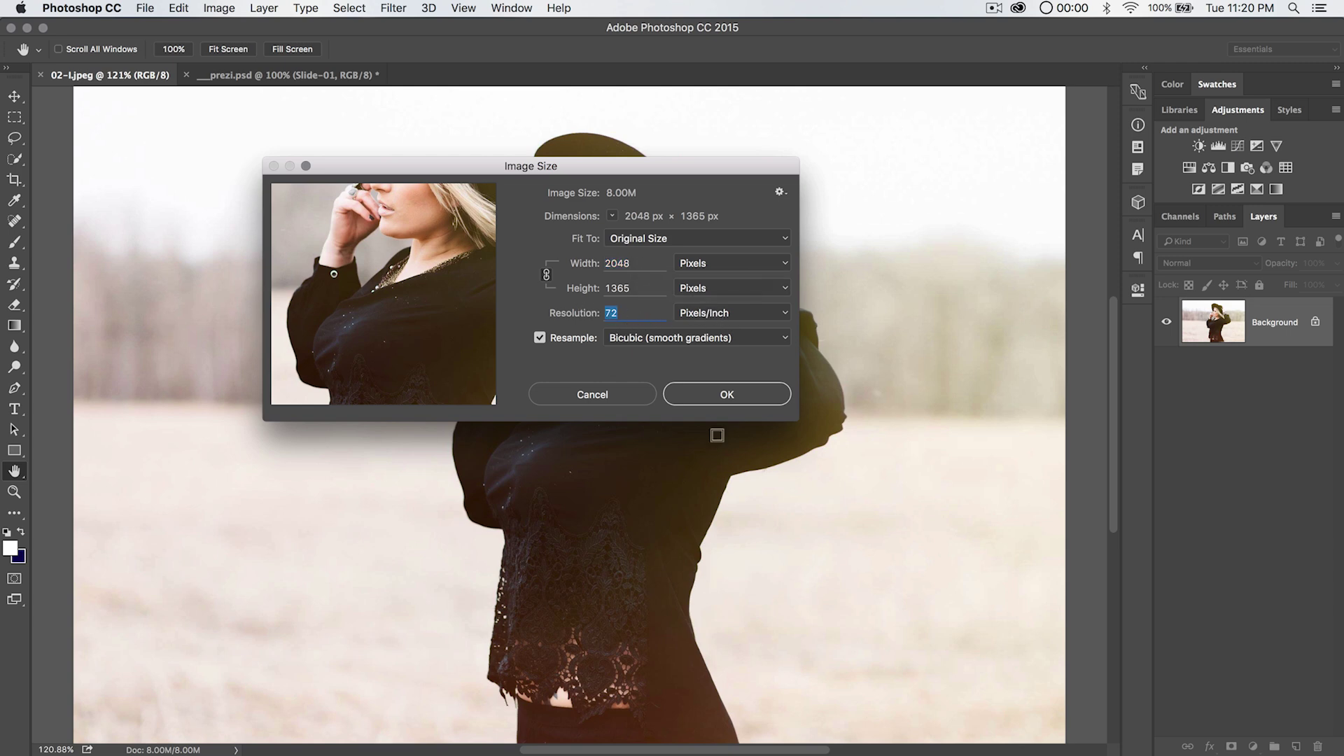
click(727, 397)
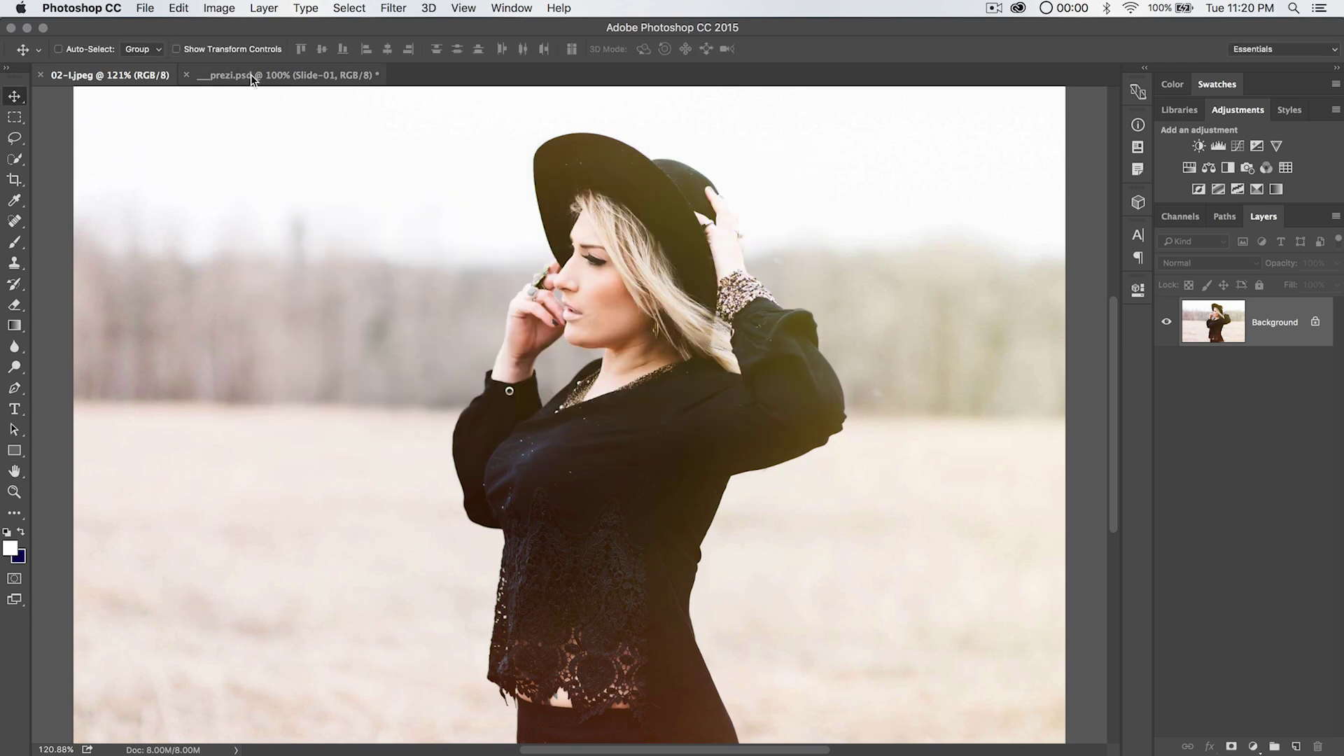
Bring prezi.psd to the front and scroll through its Layers panel
click(269, 79)
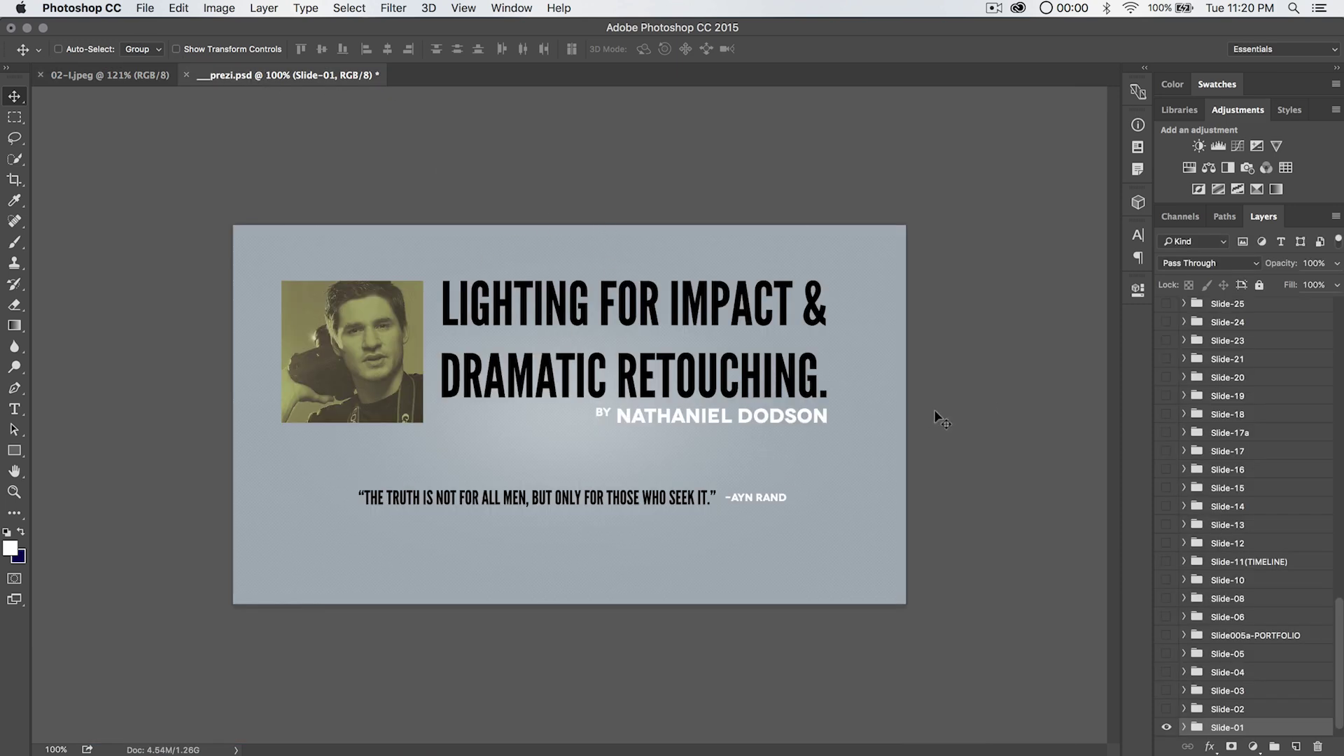
scroll(1197, 456, up, 15)
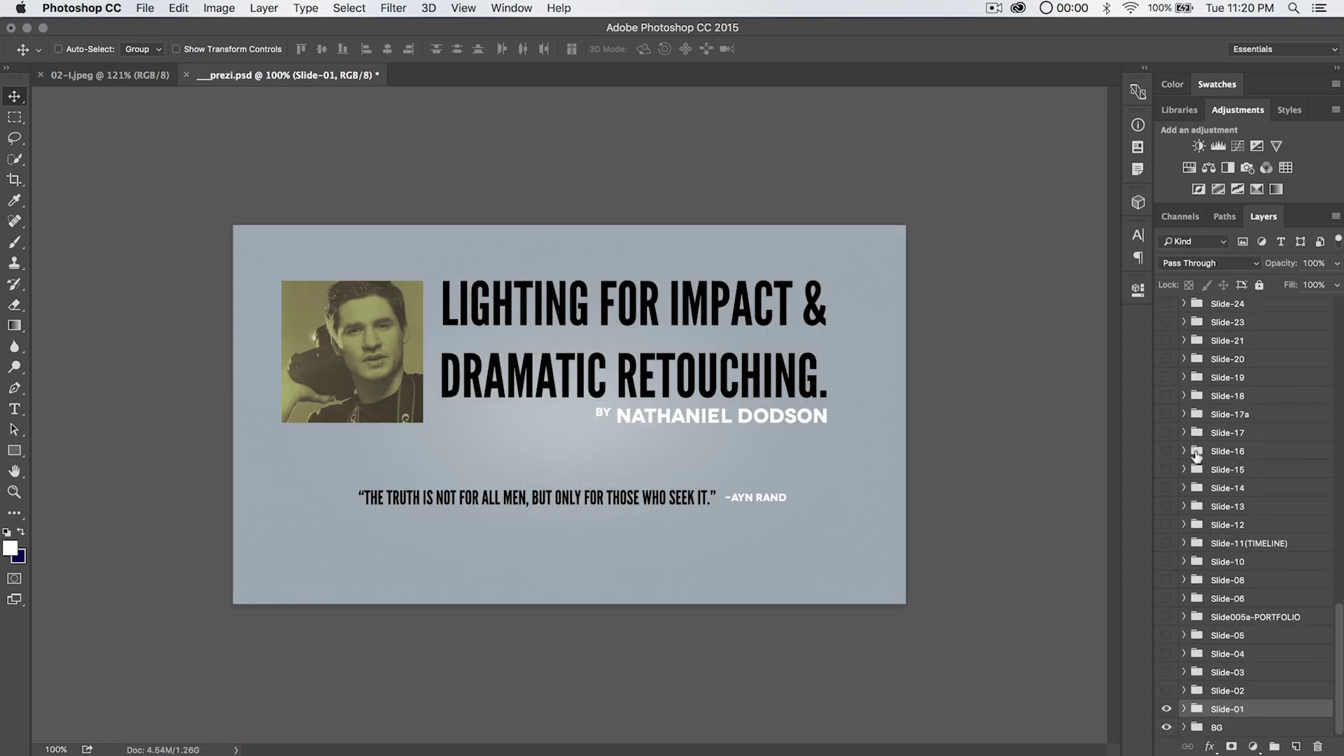
scroll(1251, 589, down, 15)
Select the Slide-18 layer group and look at its context menu without applying anything
click(1197, 394)
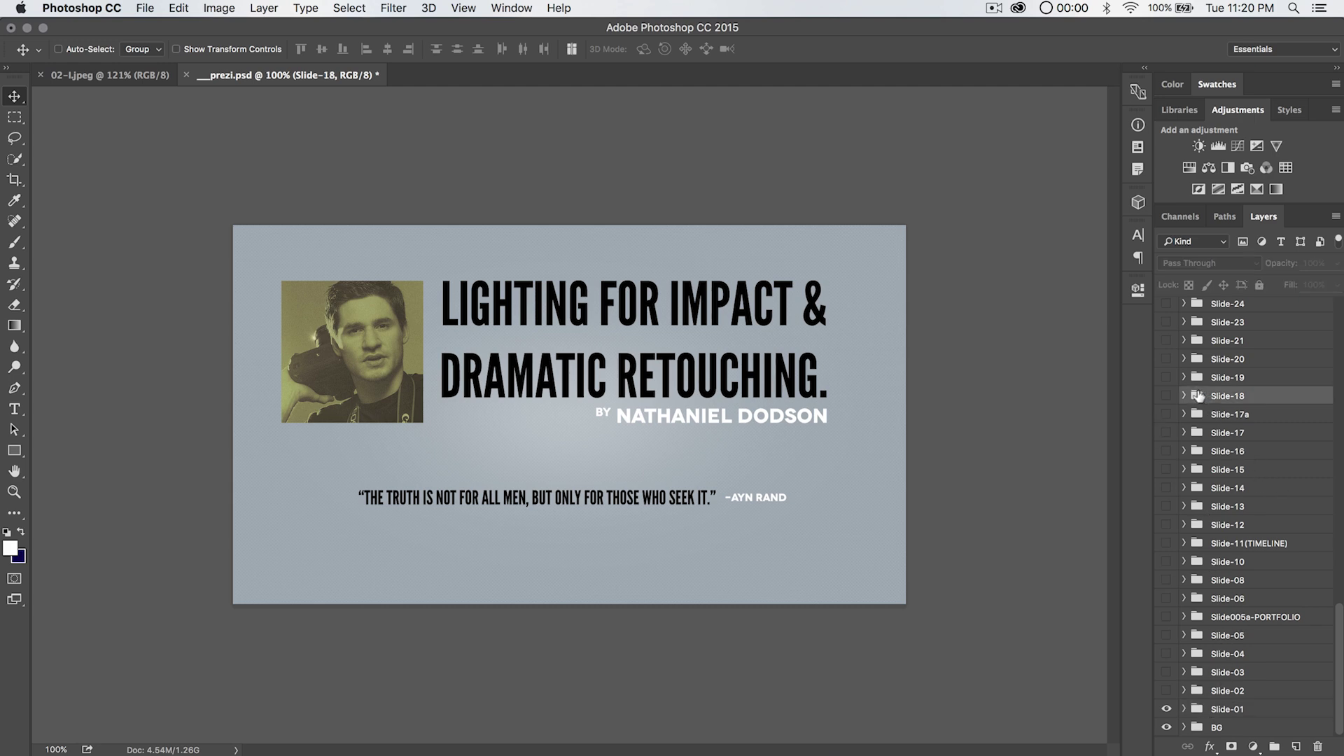
right_click(1198, 395)
click(1240, 397)
right_click(1239, 396)
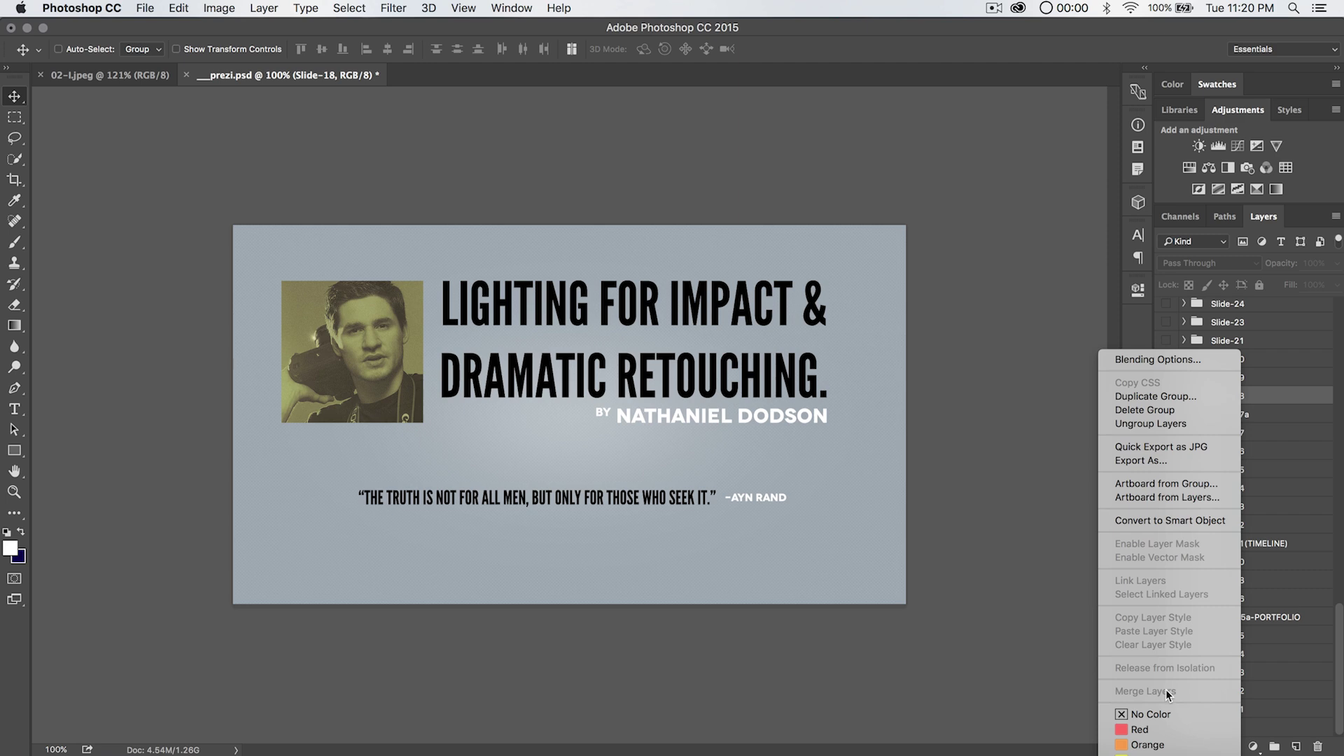
key(Escape)
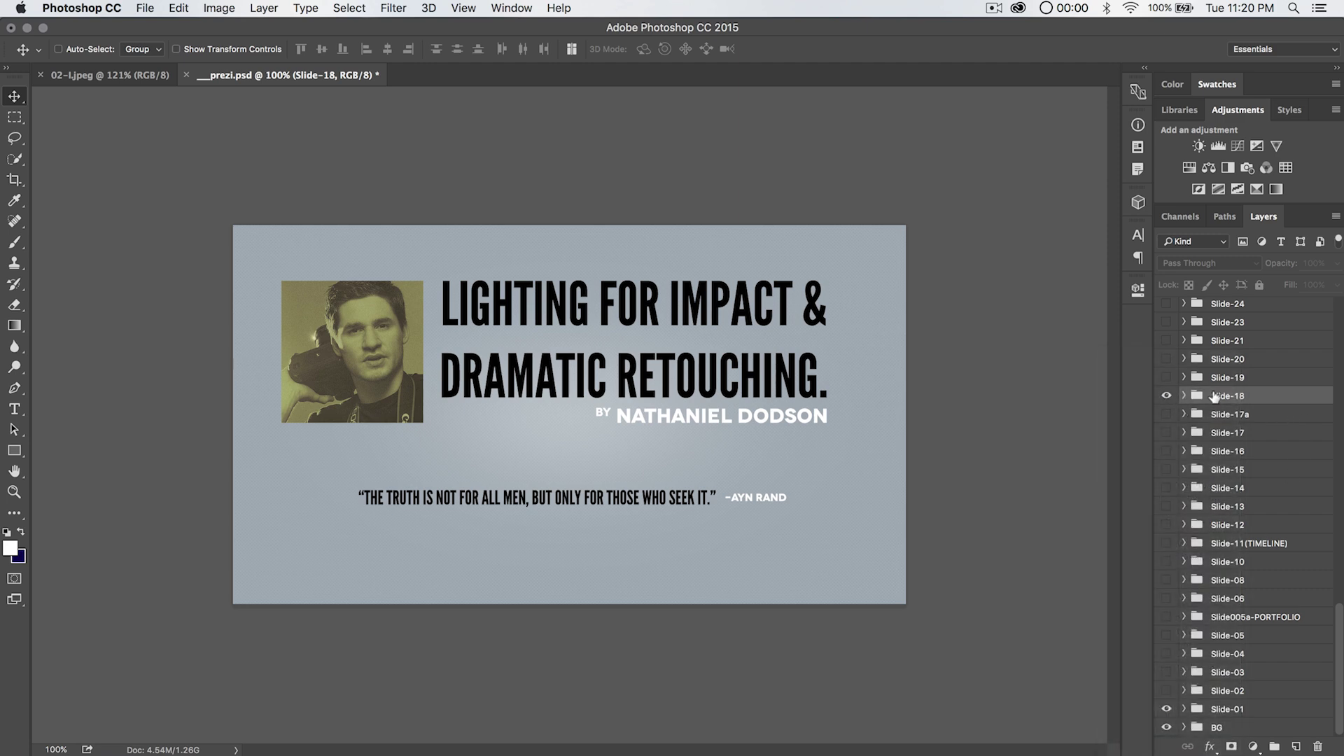
right_click(1168, 395)
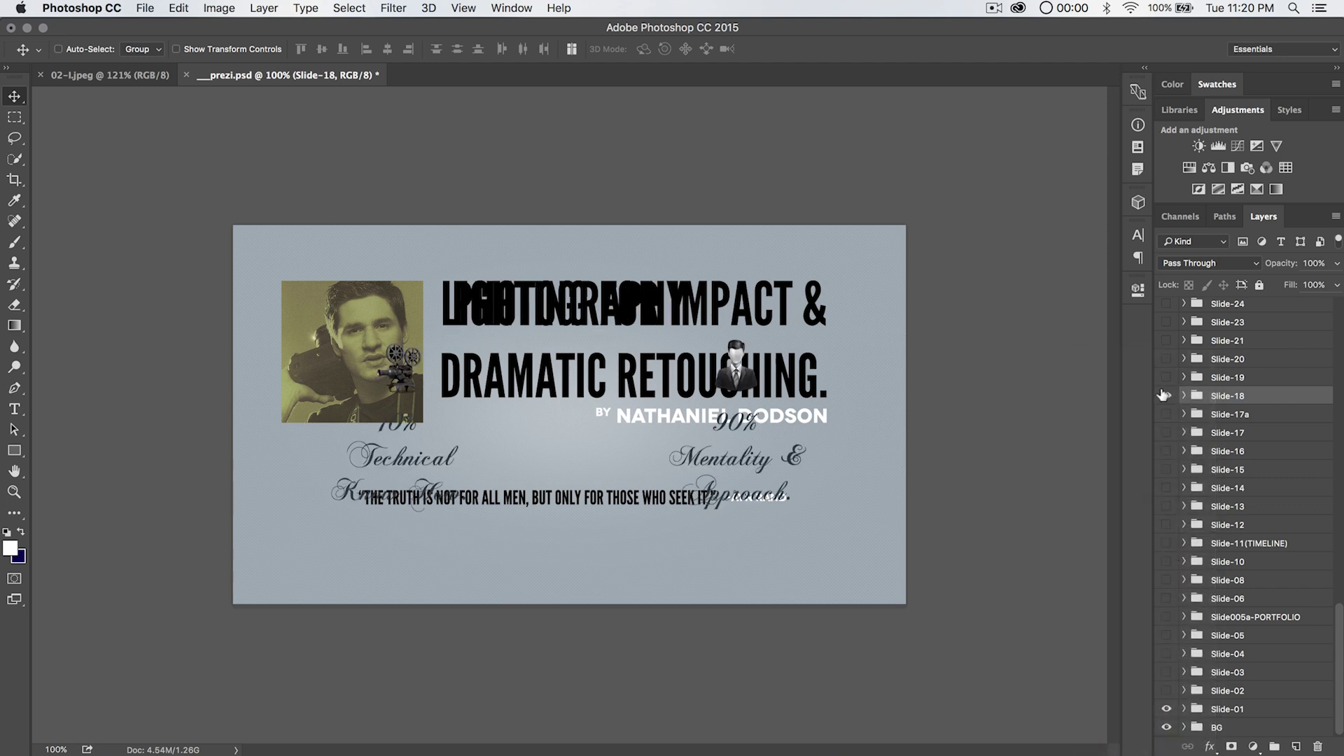
Browse the File menu's Export and Automate submenus, closing both without choosing anything
click(145, 8)
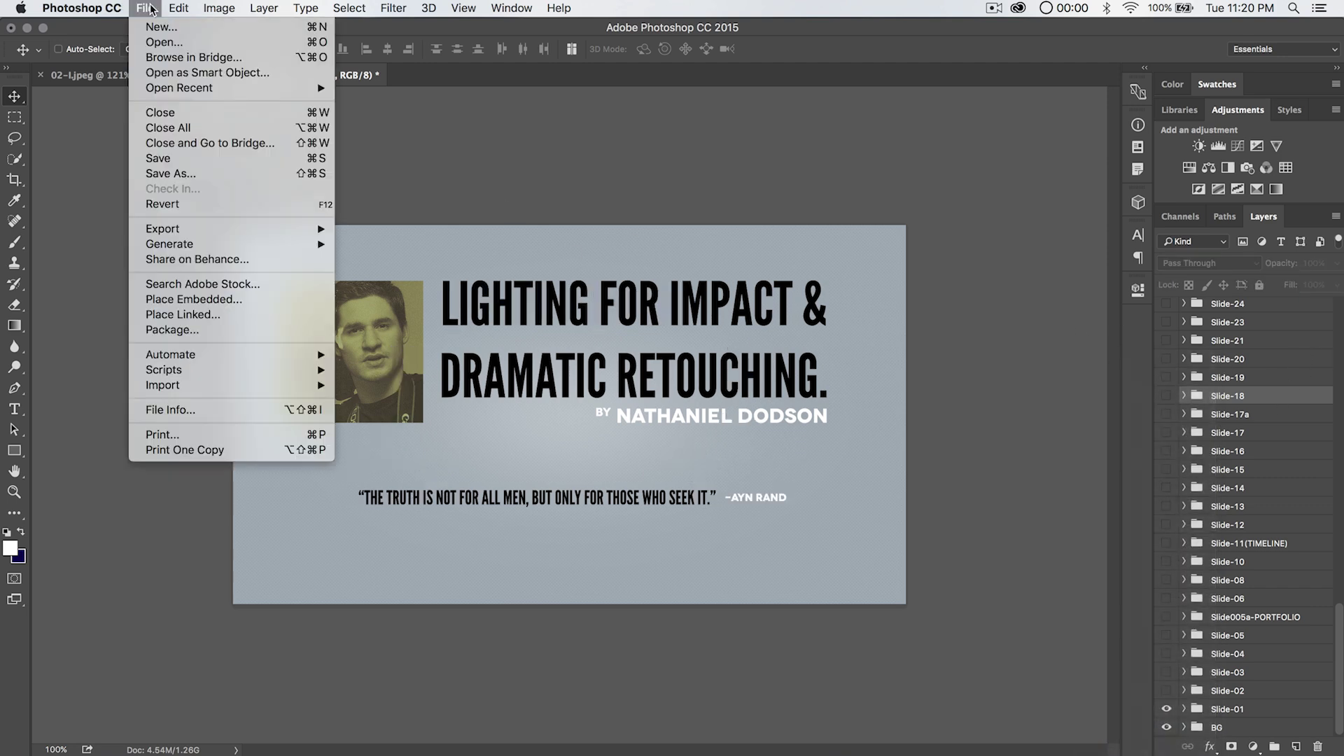
mouse_move(203, 225)
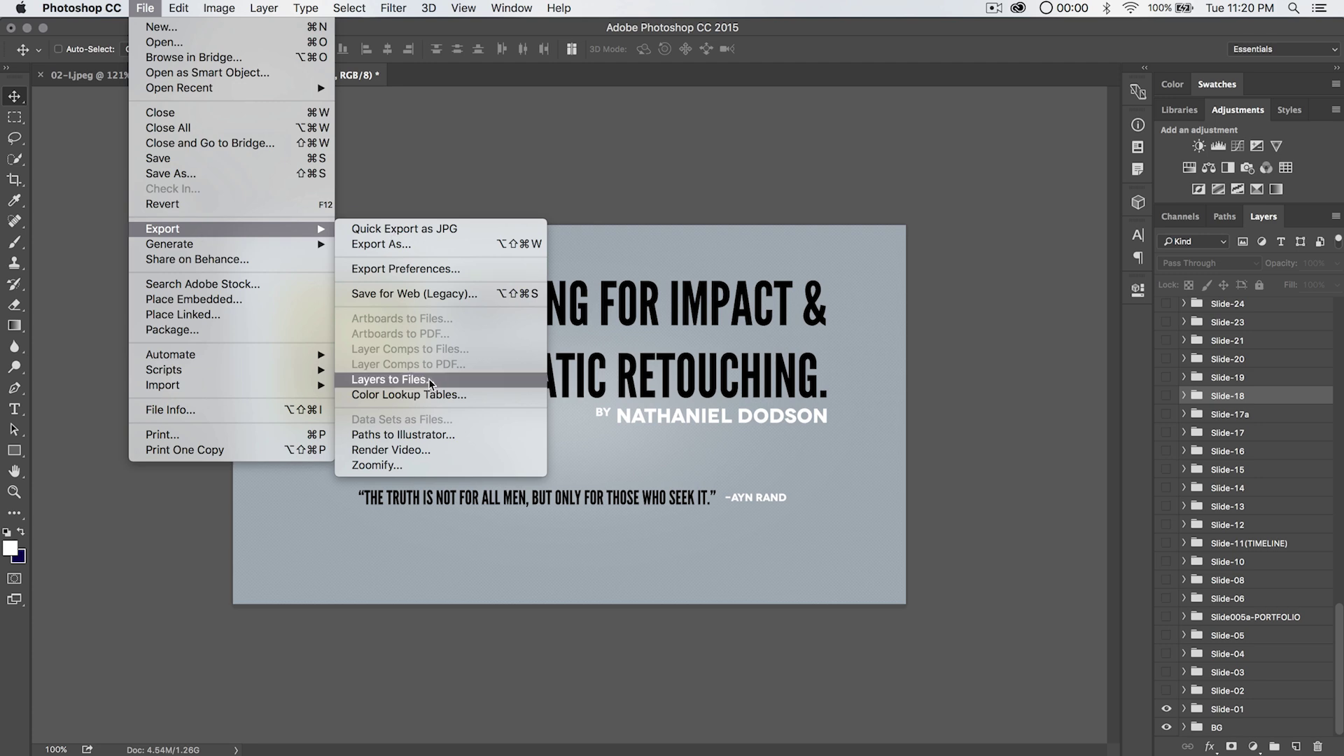
click(435, 129)
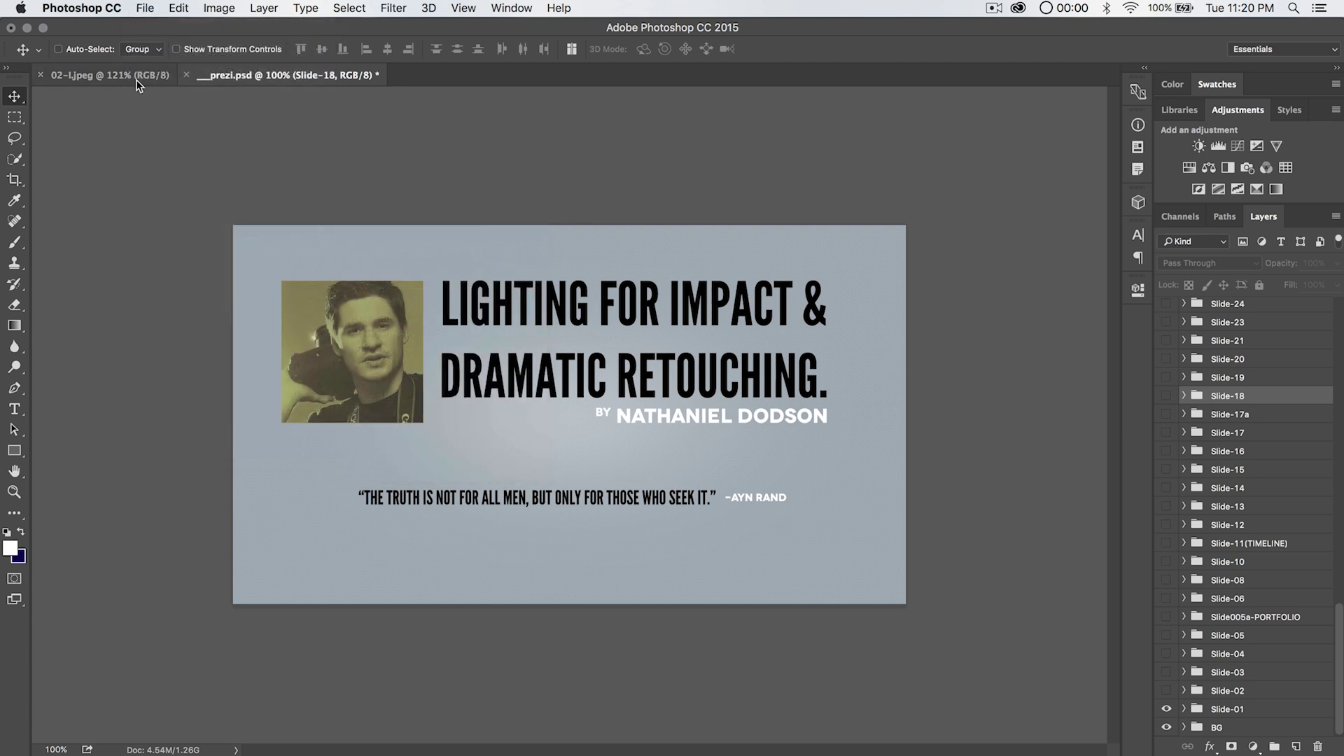
click(140, 77)
click(157, 8)
mouse_move(238, 354)
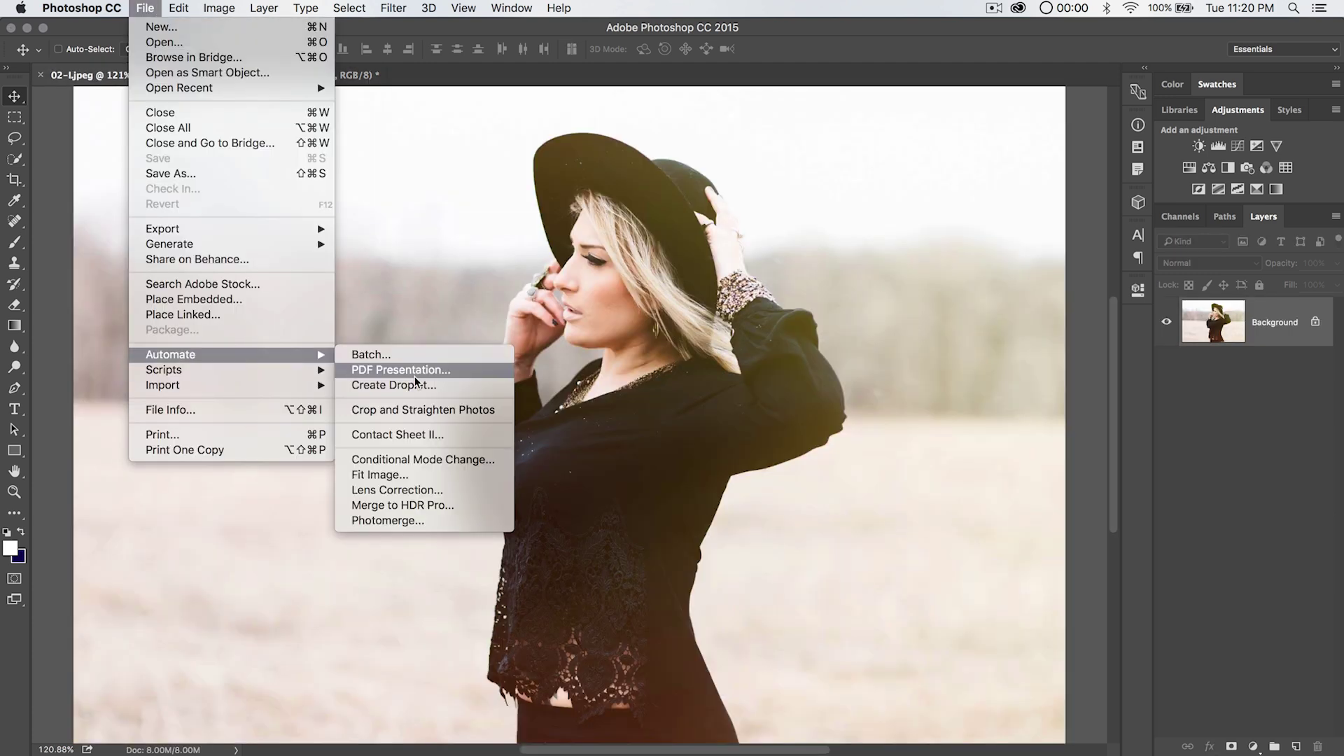
click(699, 318)
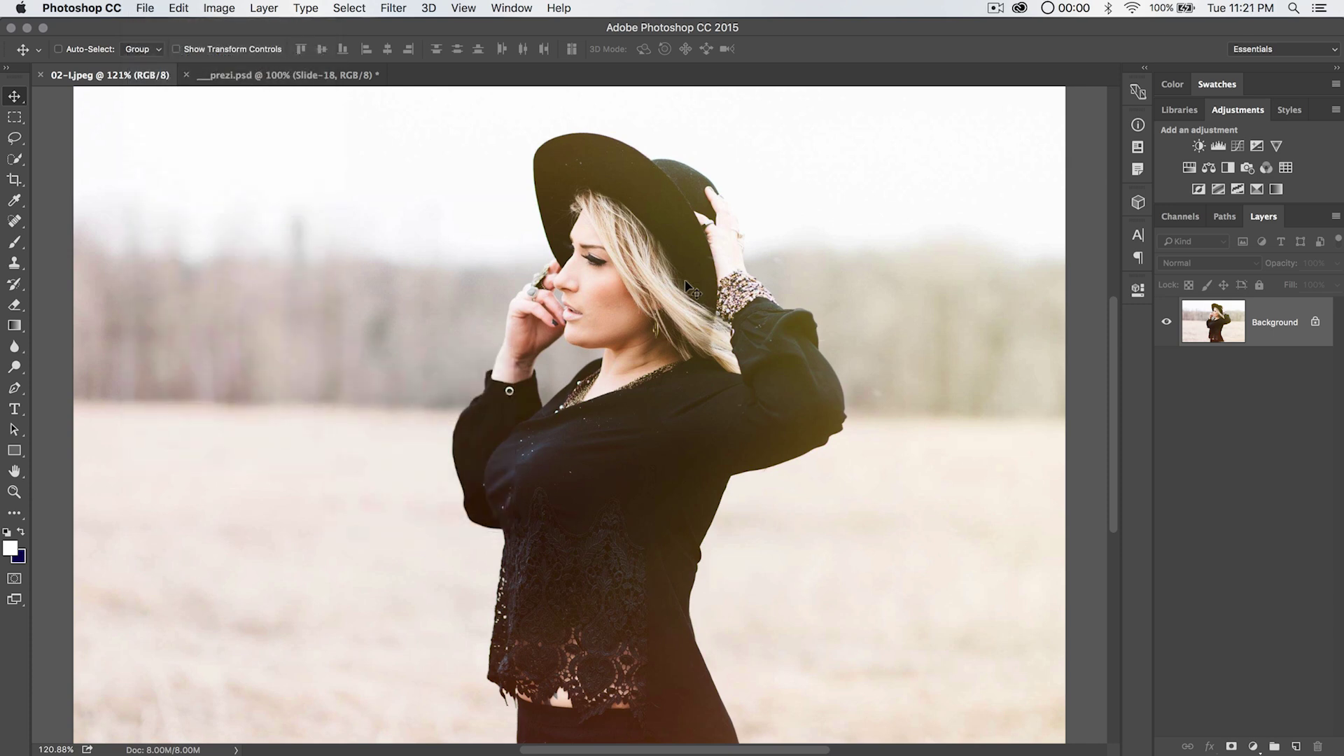
Look over prezi.psd's Layers panel, then bring the 02-l.jpeg hat portrait back in front
click(290, 79)
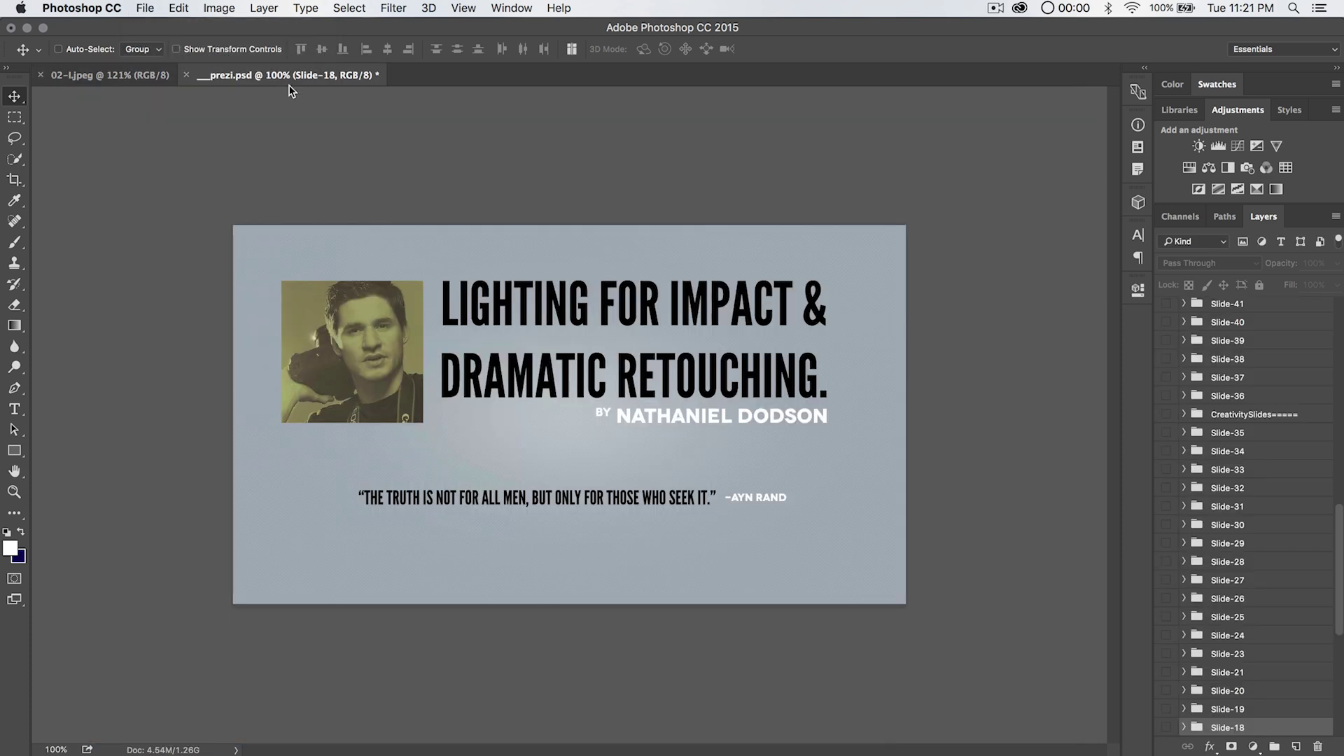
scroll(1215, 550, down, 5)
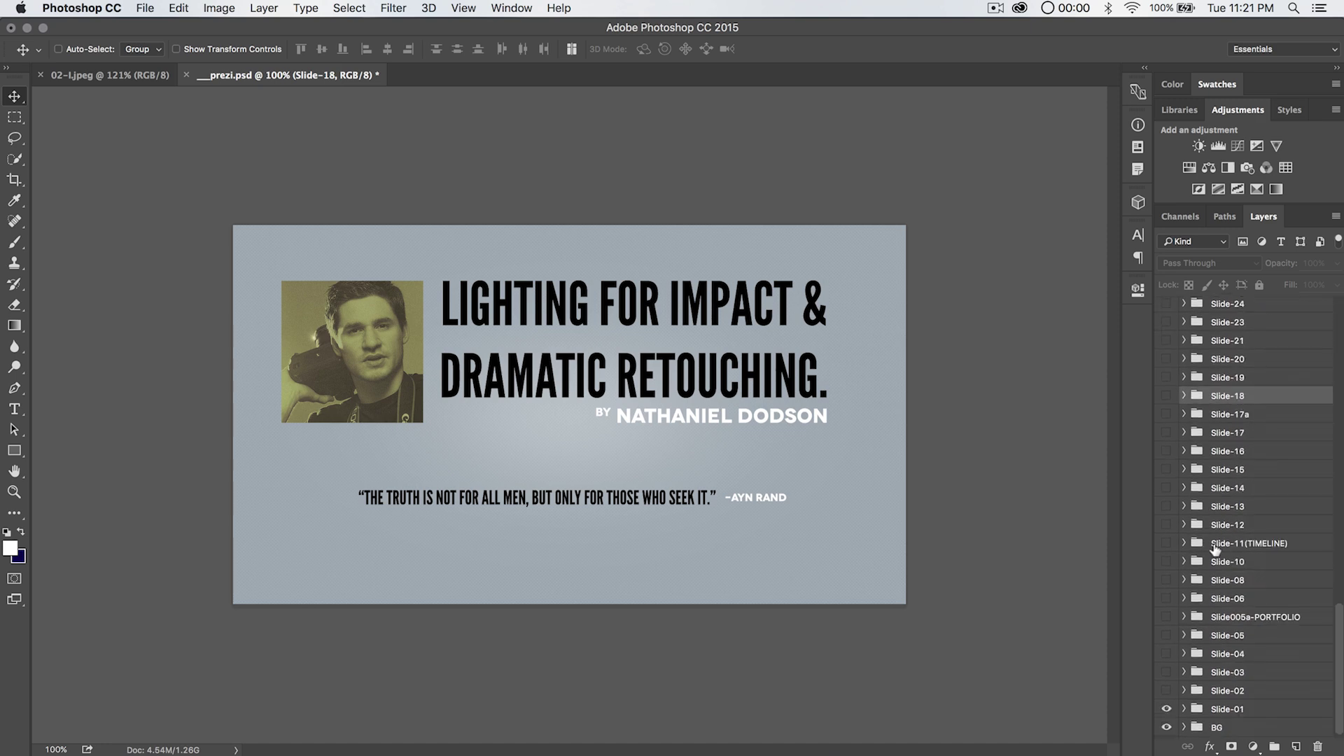
scroll(1214, 549, up, 15)
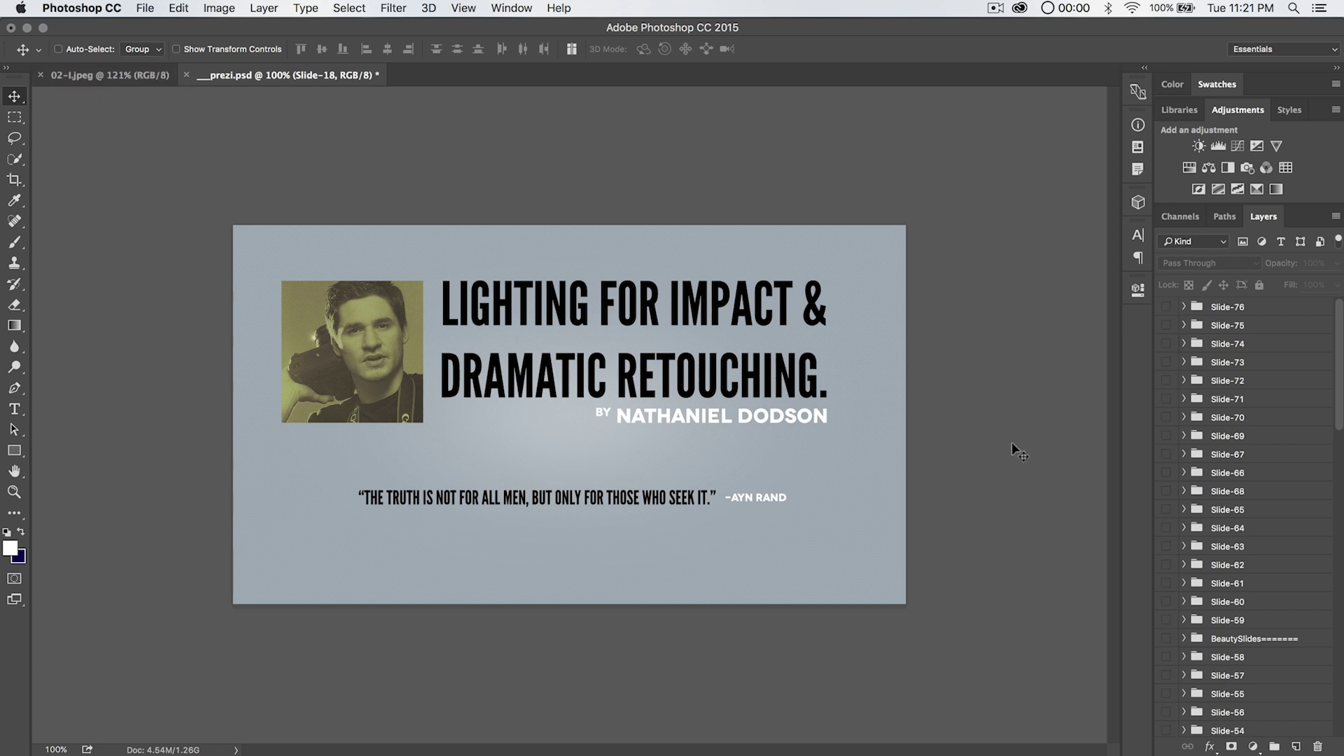
scroll(1201, 581, down, 15)
scroll(1201, 584, up, 15)
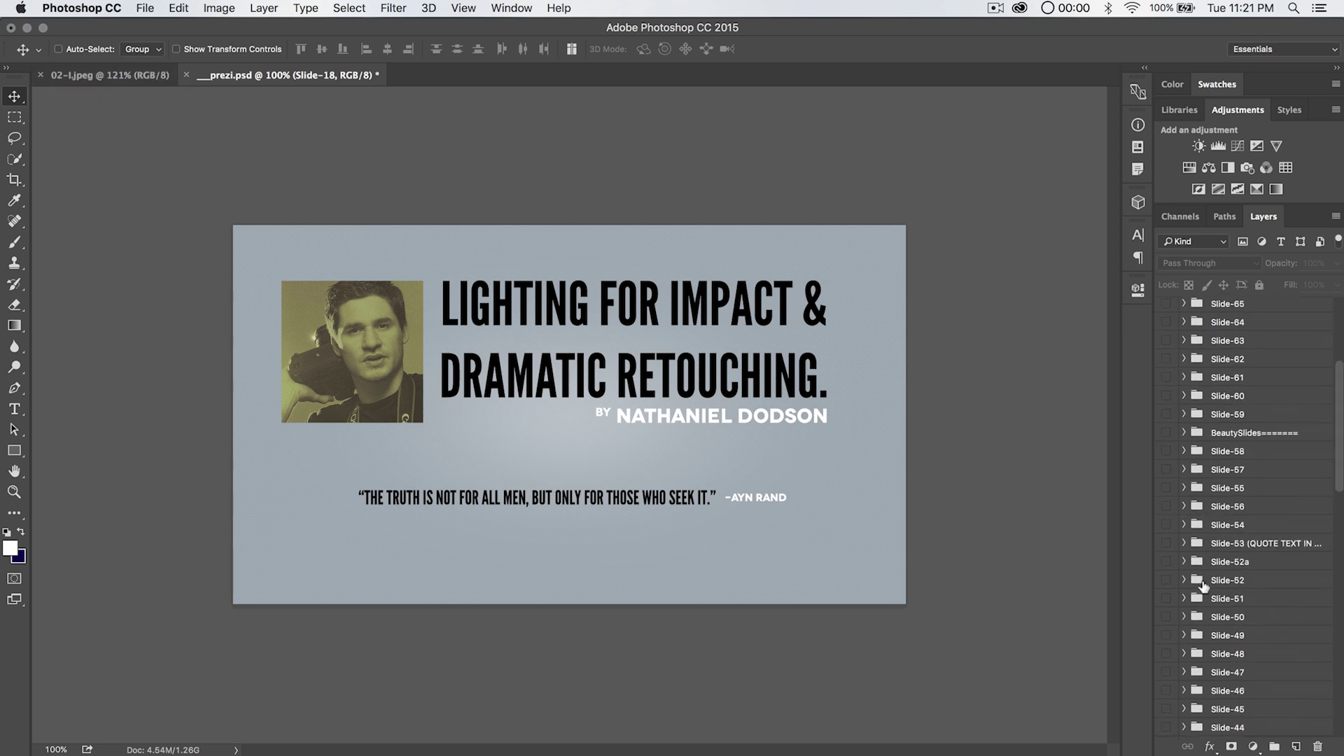
click(107, 73)
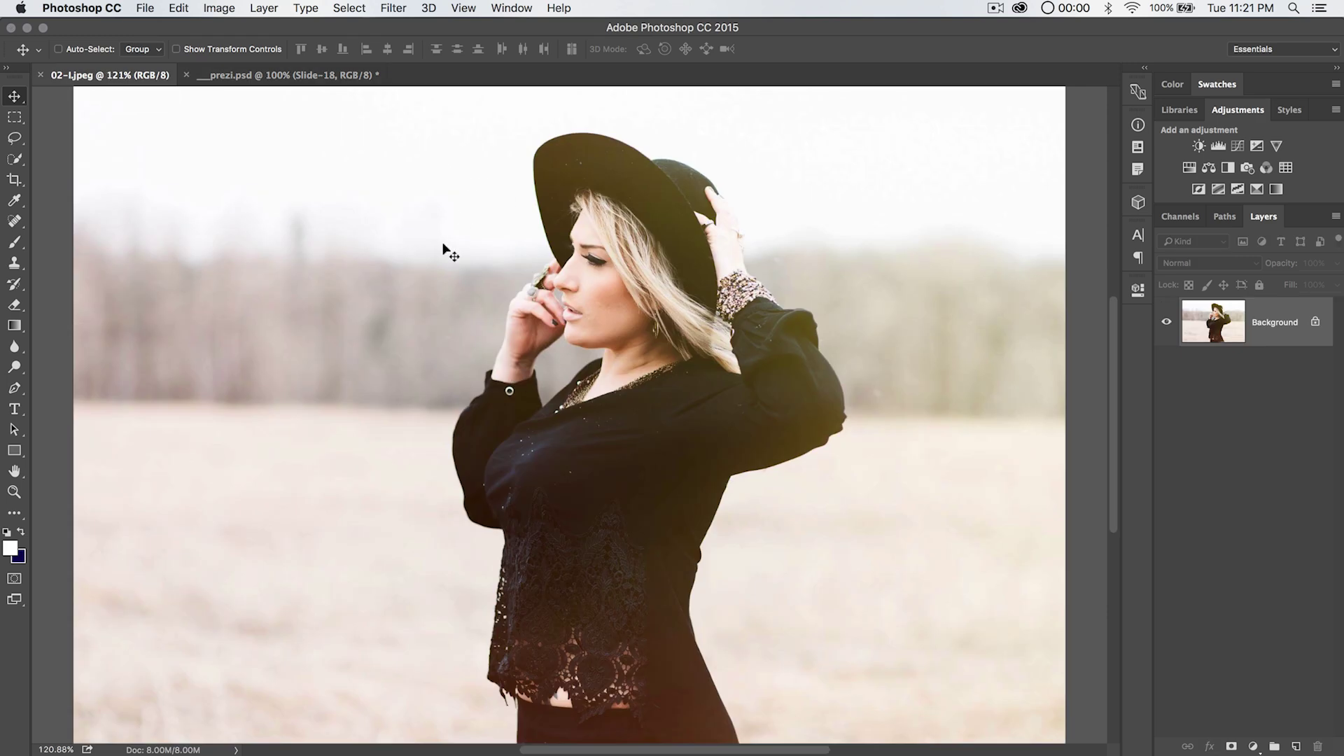
click(143, 8)
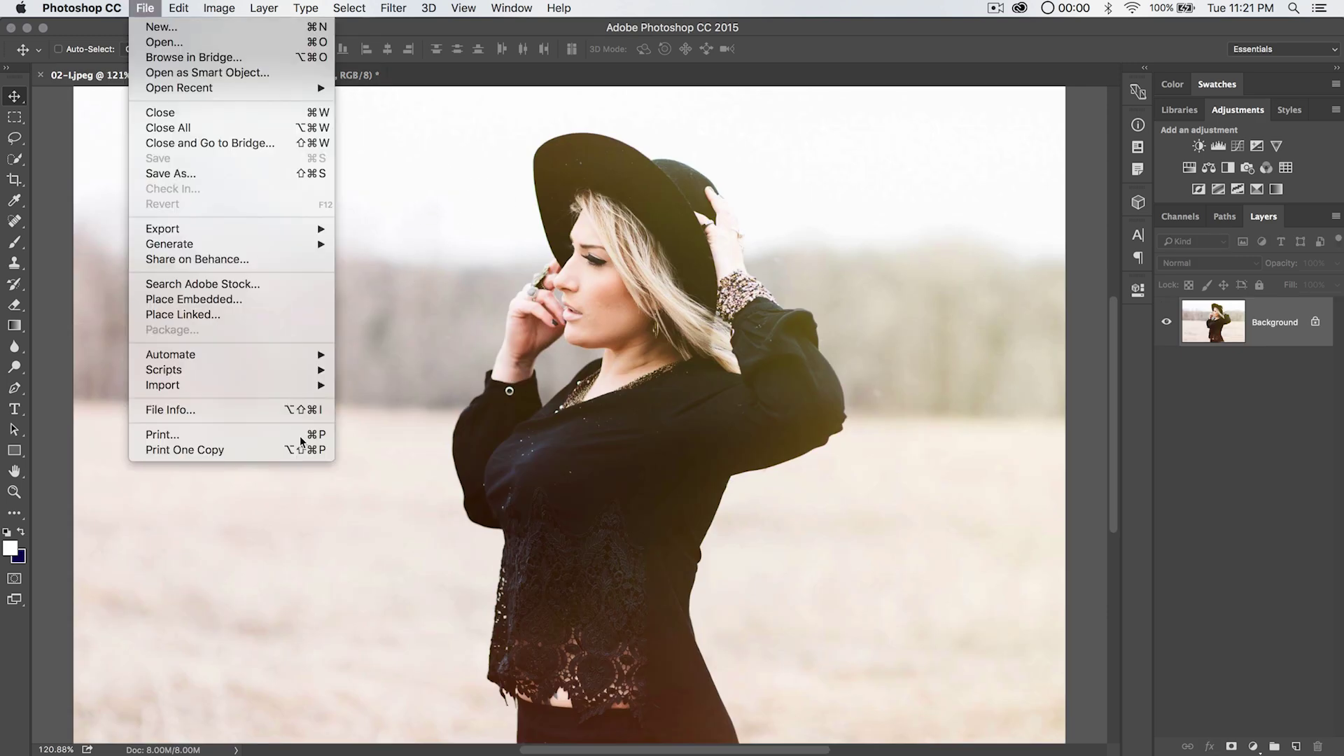
mouse_move(244, 356)
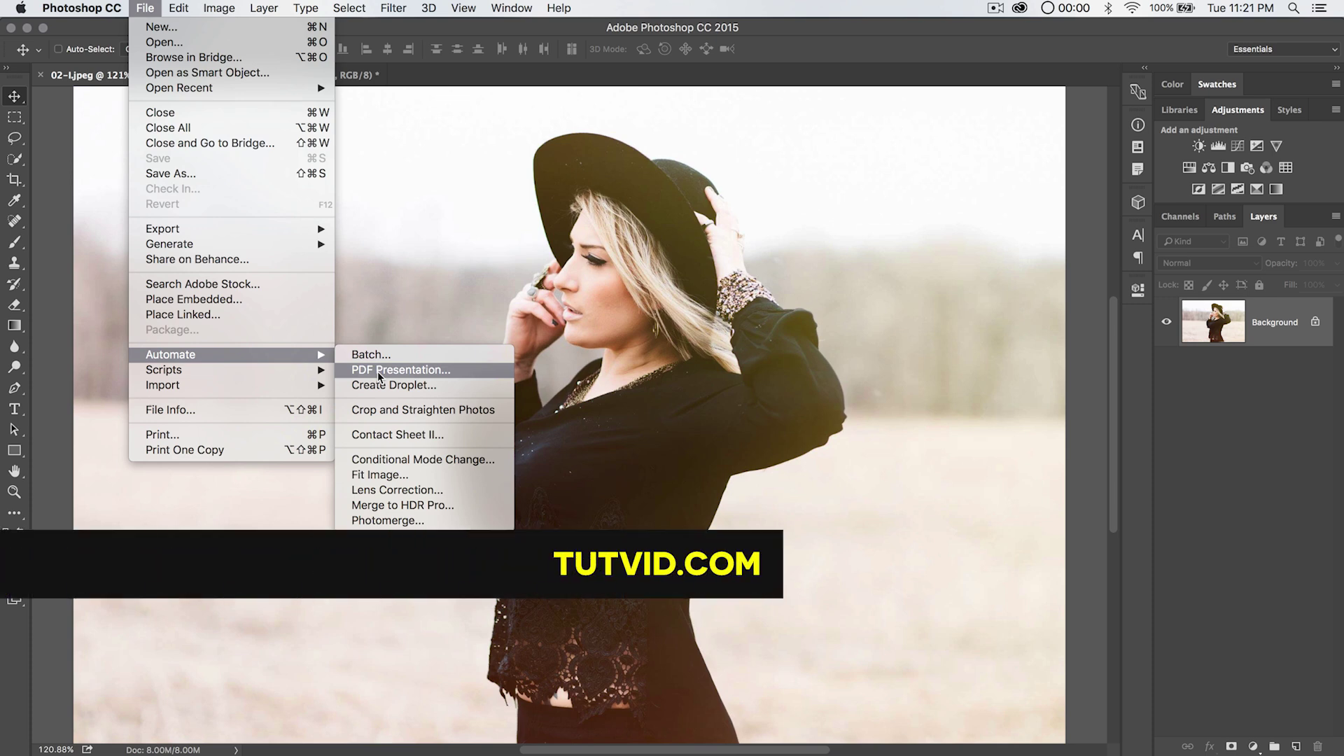
click(682, 350)
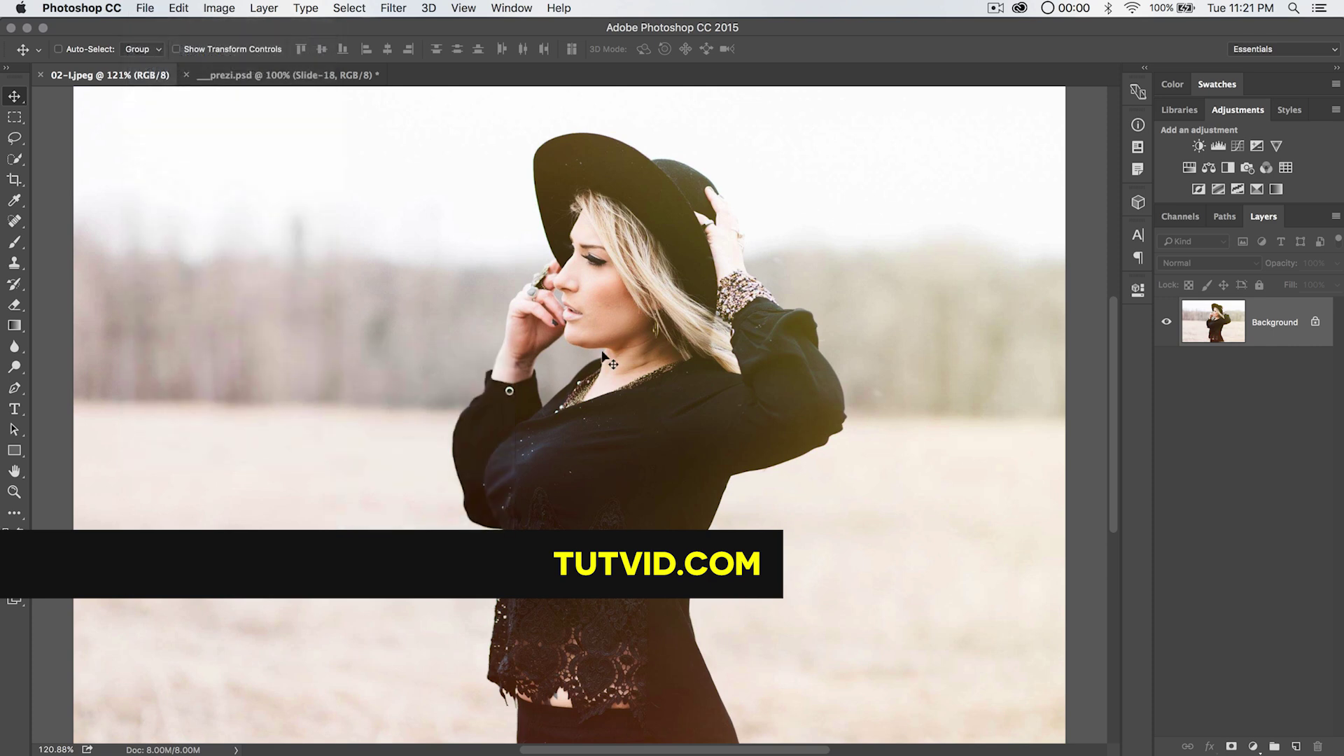